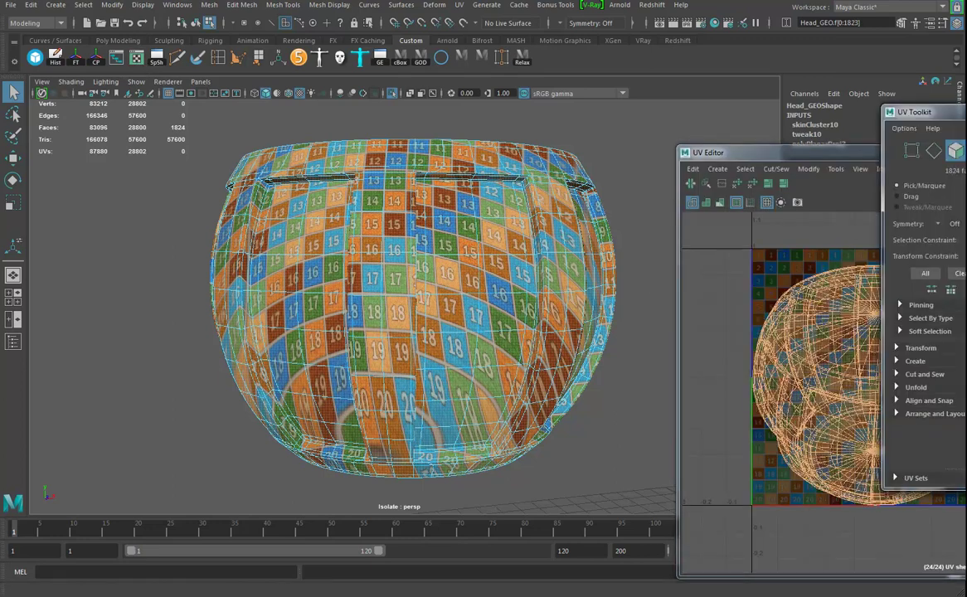
# - Close the UV Toolkit and display the head mesh with plain shading instead of the checker texture
pyautogui.moveTo(964, 112); pyautogui.dragTo(880, 100)
pyautogui.click(953, 99)
pyautogui.keyDown('alt'); pyautogui.moveTo(504, 213); pyautogui.dragTo(500, 279); pyautogui.keyUp('alt')
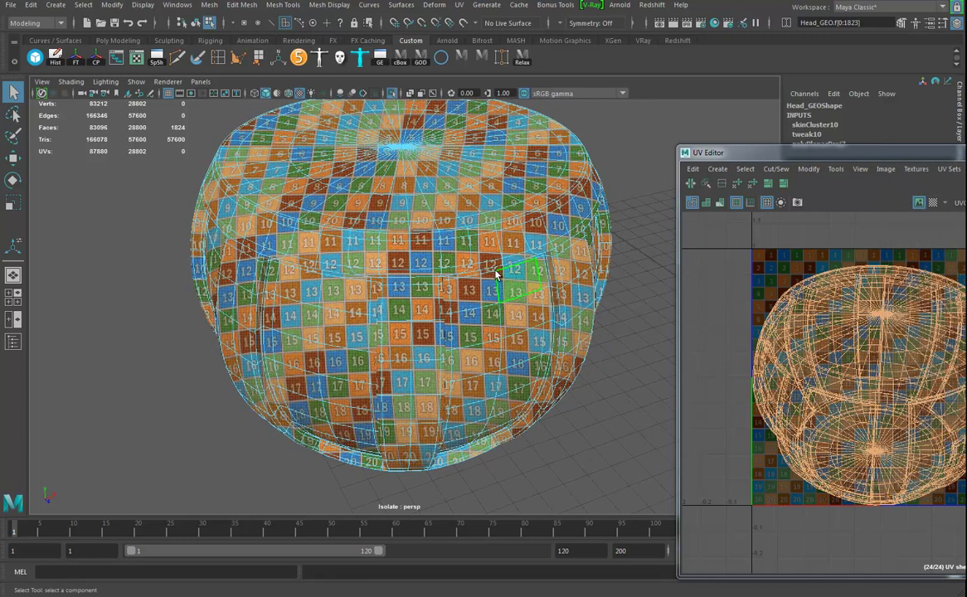
pyautogui.press('5')
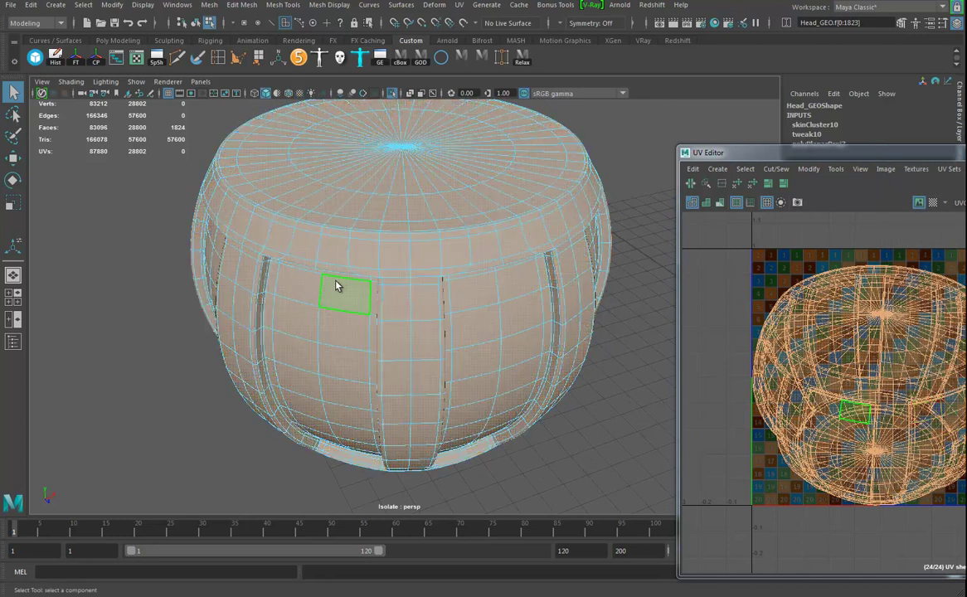
# - Cut the UVs along the edge loop around the rim of the head's top cap
pyautogui.moveTo(398, 280)
pyautogui.keyDown('alt'); pyautogui.mouseDown()
pyautogui.moveTo(395, 308)
pyautogui.moveTo(410, 287)
pyautogui.mouseUp(); pyautogui.keyUp('alt')
pyautogui.moveTo(410, 287); pyautogui.dragTo(415, 255, button='right')
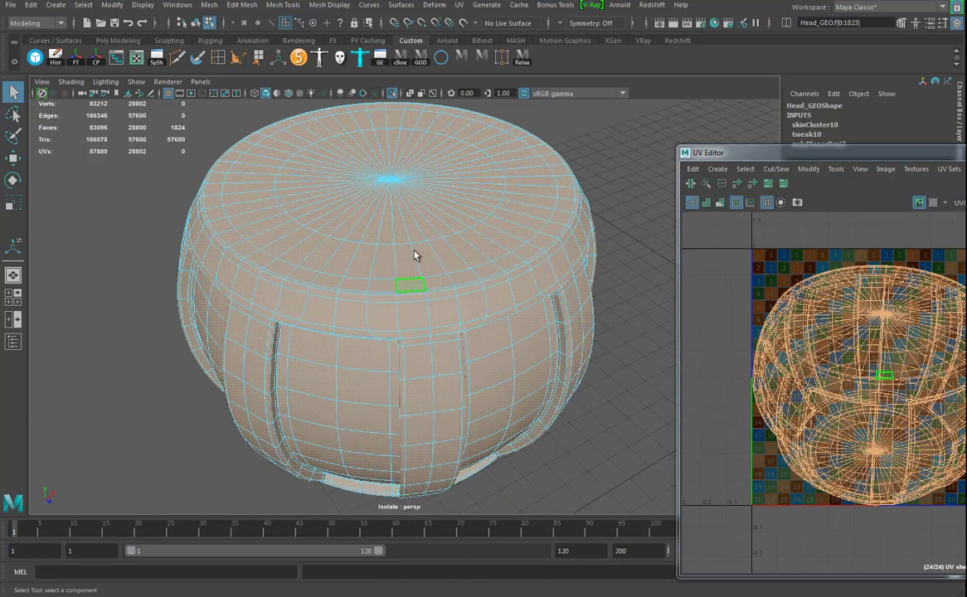
pyautogui.doubleClick(417, 294)
pyautogui.click(690, 184)
# - Select the body's UV shell and move it away from the top cap's shell, to its right
pyautogui.press('r')
pyautogui.keyDown('alt'); pyautogui.moveTo(928, 389); pyautogui.dragTo(788, 379, button='right'); pyautogui.keyUp('alt')
pyautogui.keyDown('alt'); pyautogui.moveTo(789, 378); pyautogui.dragTo(767, 363, button='middle'); pyautogui.keyUp('alt')
pyautogui.moveTo(876, 329); pyautogui.dragTo(898, 335, button='right')
pyautogui.click(877, 348)
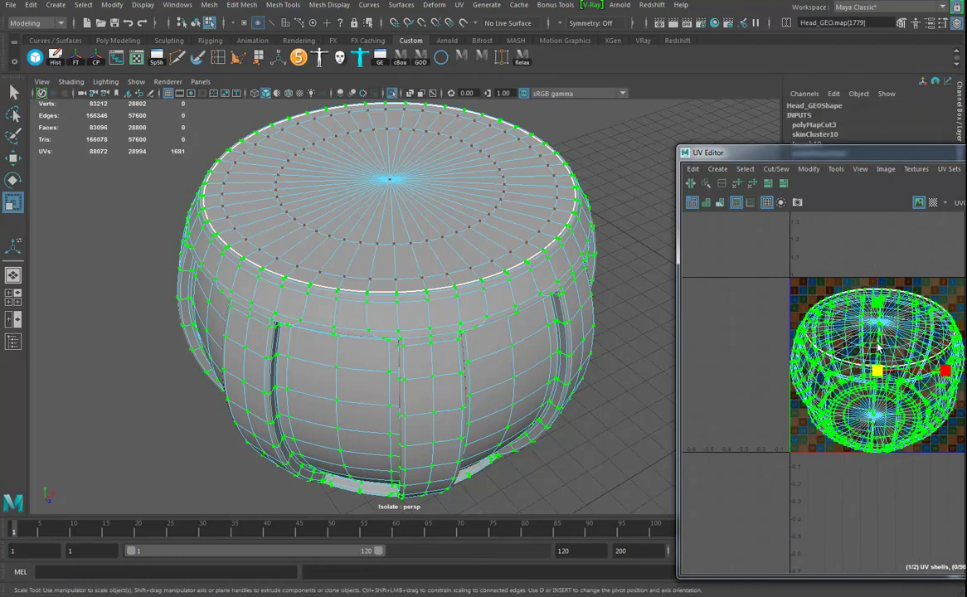
pyautogui.press('w')
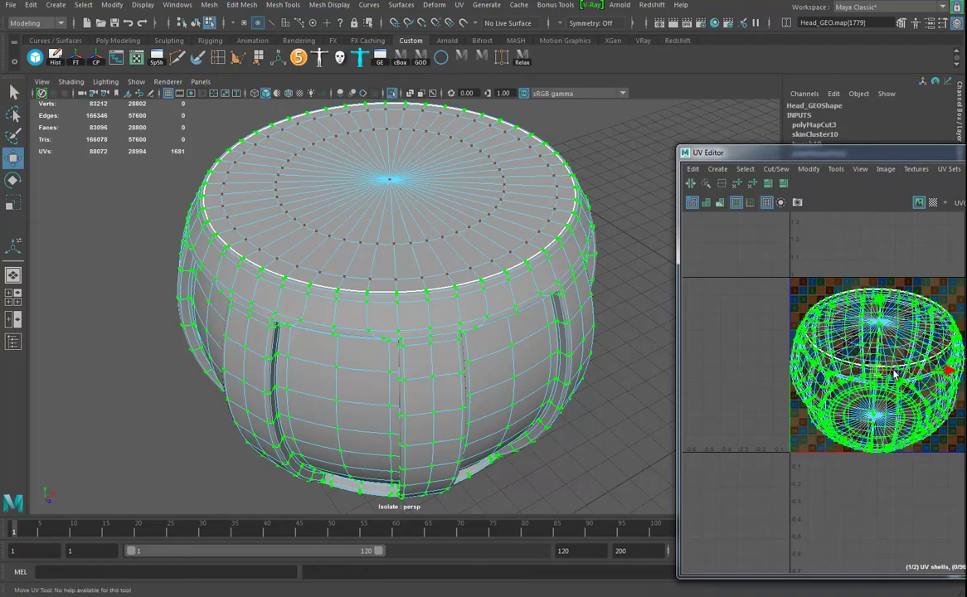
pyautogui.moveTo(803, 344); pyautogui.dragTo(912, 358)
# - Turn off the smooth preview, unfold the top cap's UV shell and move it down and to the left
pyautogui.click(799, 320)
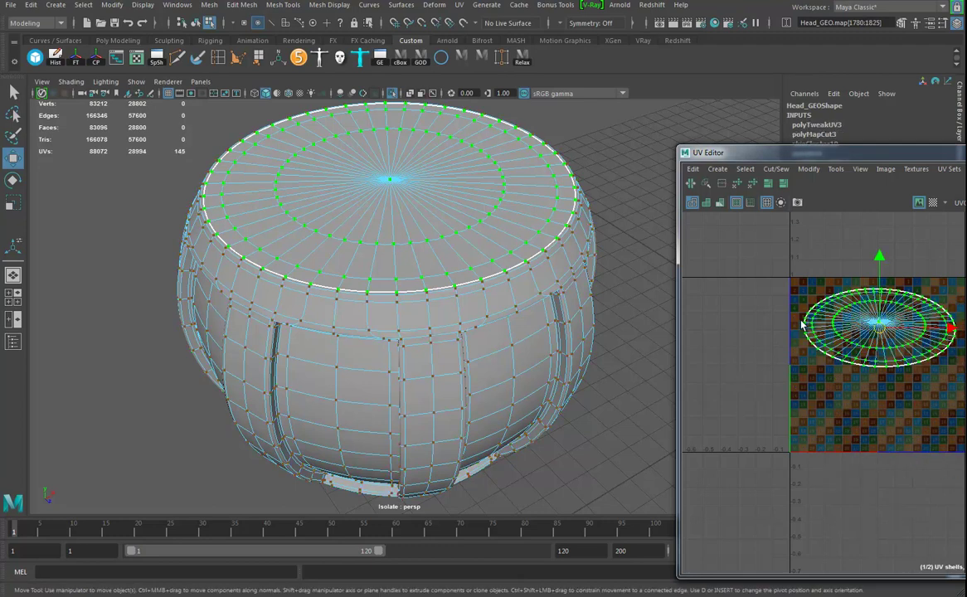
pyautogui.press('1')
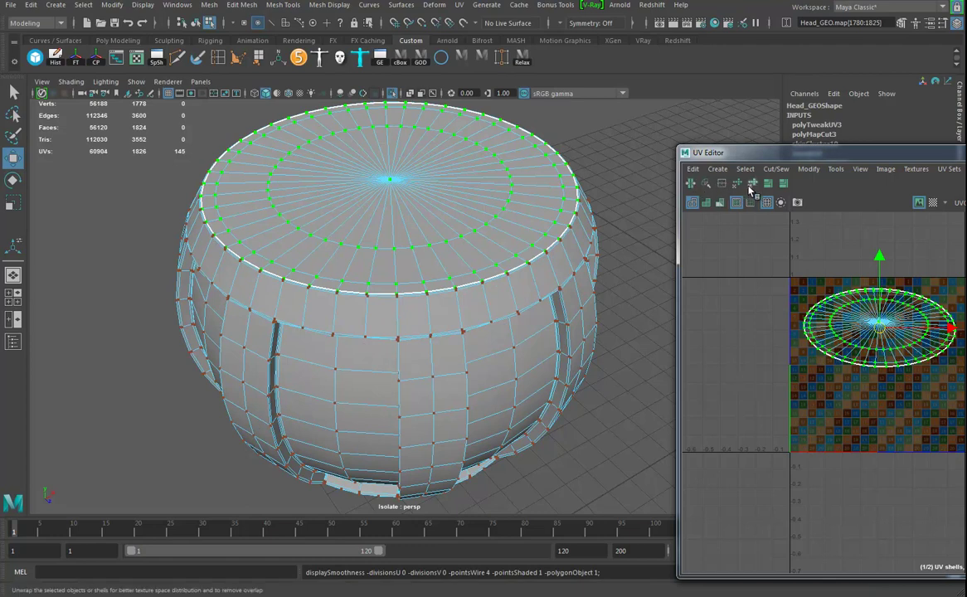
pyautogui.click(750, 203)
pyautogui.moveTo(877, 324); pyautogui.dragTo(837, 371)
# - Move the body's UV shell slightly higher in the empty UV space beside the 0–1 tile
pyautogui.keyDown('alt'); pyautogui.moveTo(965, 379); pyautogui.dragTo(768, 406, button='middle'); pyautogui.keyUp('alt')
pyautogui.click(851, 383)
pyautogui.doubleClick(851, 383)
pyautogui.moveTo(862, 376); pyautogui.dragTo(879, 325)
# - Cut the UVs along the edge loop around the rim of the head's bottom cap
pyautogui.keyDown('alt'); pyautogui.moveTo(528, 345); pyautogui.dragTo(389, 286); pyautogui.keyUp('alt')
pyautogui.scroll(-2, 477, 319)
pyautogui.keyDown('alt'); pyautogui.moveTo(391, 286); pyautogui.dragTo(631, 302, button='right'); pyautogui.keyUp('alt')
pyautogui.keyDown('alt'); pyautogui.moveTo(388, 212); pyautogui.dragTo(396, 276, button='middle'); pyautogui.keyUp('alt')
pyautogui.moveTo(409, 240); pyautogui.dragTo(413, 189, button='right')
pyautogui.click(419, 215)
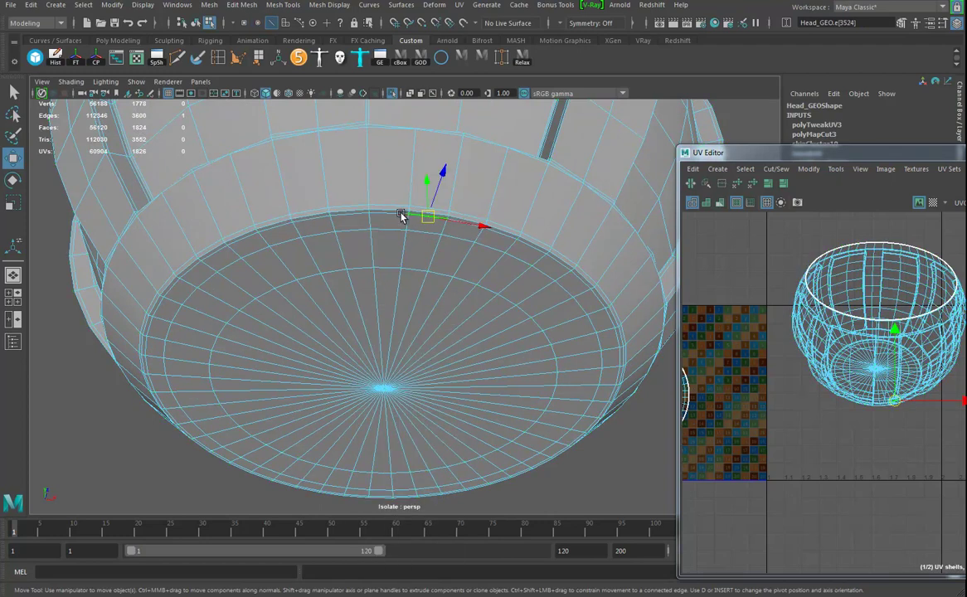
pyautogui.doubleClick(393, 214)
pyautogui.click(691, 183)
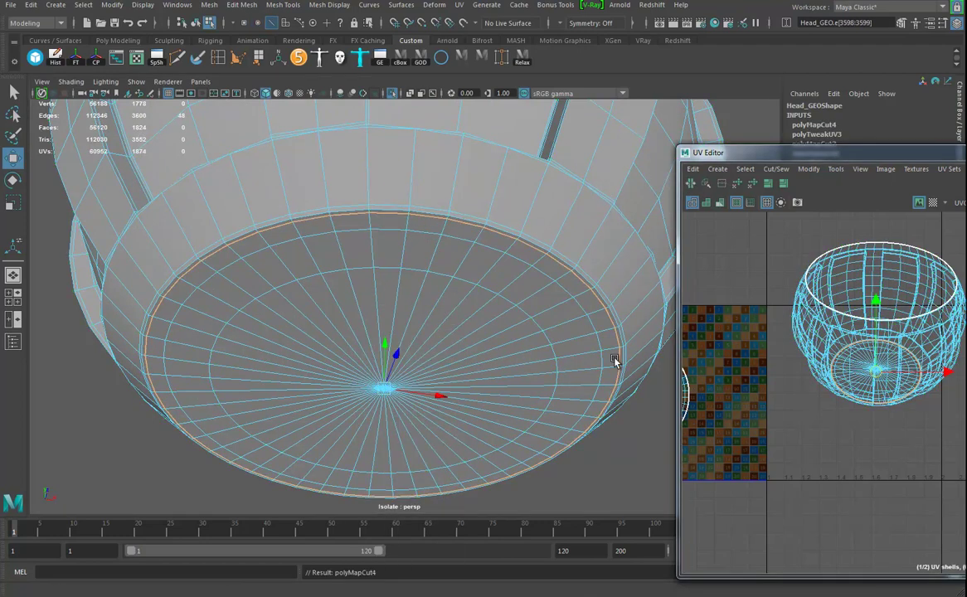
# - Move the body's UV shell up and away from the bottom cap's shell, and unfold the bottom cap's shell
pyautogui.moveTo(878, 372); pyautogui.dragTo(922, 361, button='right')
pyautogui.doubleClick(921, 361)
pyautogui.moveTo(883, 329); pyautogui.dragTo(954, 206)
pyautogui.doubleClick(873, 381)
pyautogui.click(740, 186)
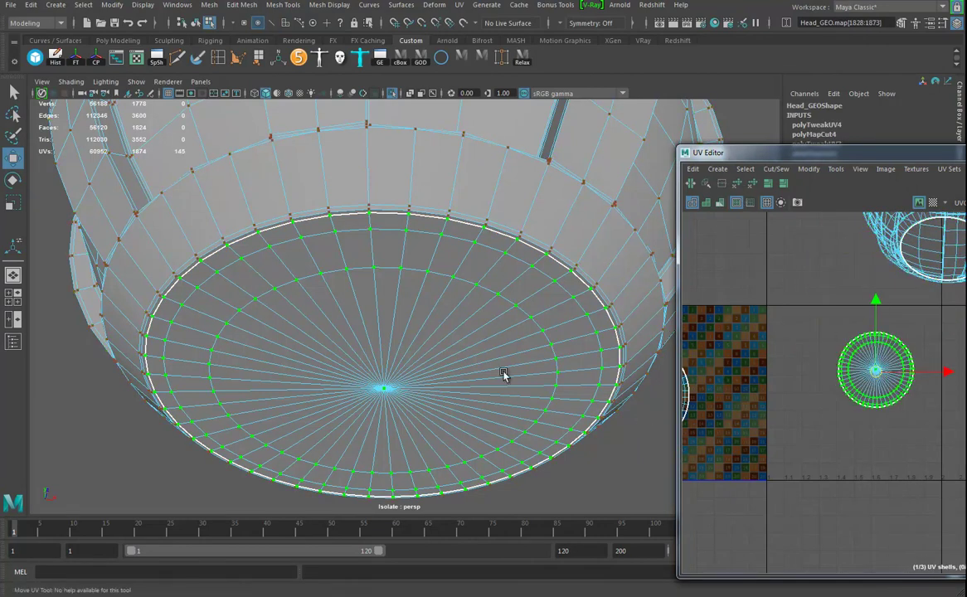
# - Select the middle vertex columns of three adjacent framed panels on the head's side
pyautogui.keyDown('alt'); pyautogui.moveTo(463, 397); pyautogui.dragTo(443, 332, button='right'); pyautogui.keyUp('alt')
pyautogui.keyDown('alt'); pyautogui.moveTo(442, 332); pyautogui.dragTo(429, 387); pyautogui.keyUp('alt')
pyautogui.keyDown('alt'); pyautogui.moveTo(416, 309); pyautogui.dragTo(296, 255); pyautogui.keyUp('alt')
pyautogui.moveTo(296, 238); pyautogui.dragTo(263, 243, button='right')
pyautogui.click(305, 226)
pyautogui.keyDown('alt'); pyautogui.moveTo(306, 228); pyautogui.dragTo(393, 381); pyautogui.keyUp('alt')
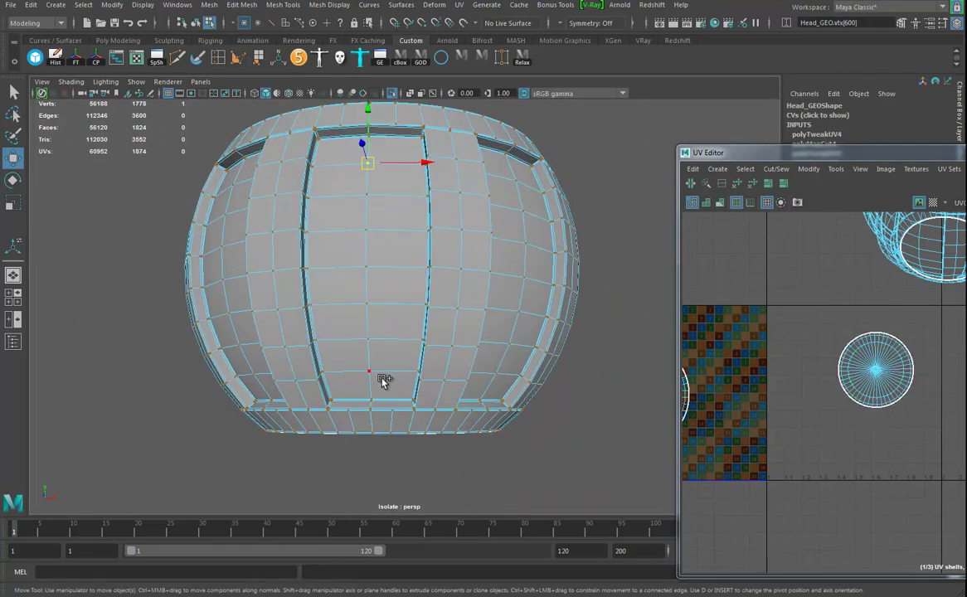
pyautogui.keyDown('shift'); pyautogui.doubleClick(368, 371); pyautogui.keyUp('shift')
pyautogui.keyDown('shift'); pyautogui.click(515, 180); pyautogui.keyUp('shift')
pyautogui.keyDown('shift'); pyautogui.doubleClick(497, 375); pyautogui.keyUp('shift')
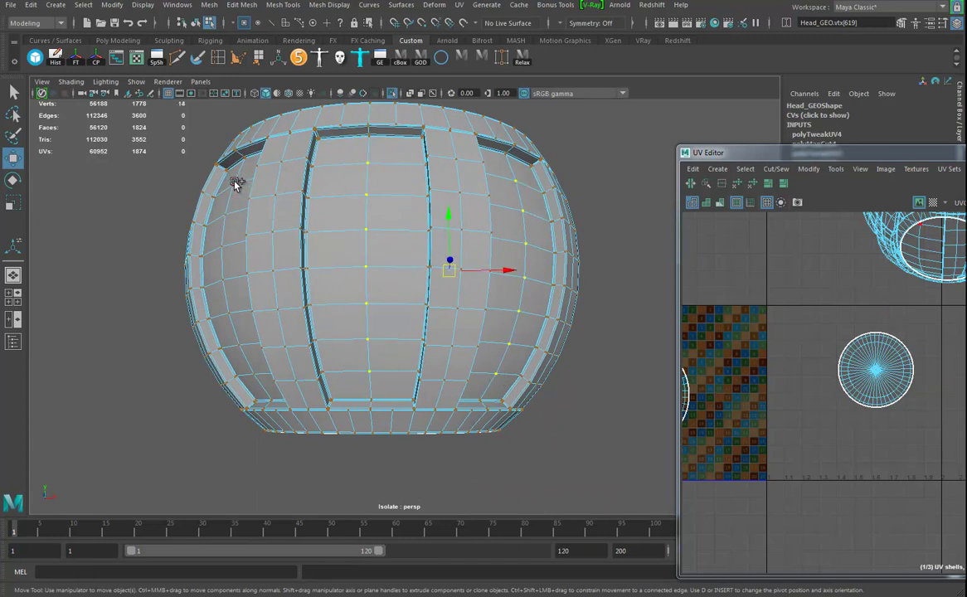
pyautogui.keyDown('shift'); pyautogui.click(233, 184); pyautogui.keyUp('shift')
pyautogui.keyDown('shift'); pyautogui.doubleClick(255, 376); pyautogui.keyUp('shift')
# - Add the middle vertex columns of the remaining side panels to the selection and convert it to the panels' faces
pyautogui.keyDown('alt'); pyautogui.moveTo(518, 363); pyautogui.dragTo(300, 205); pyautogui.keyUp('alt')
pyautogui.keyDown('shift'); pyautogui.click(297, 207); pyautogui.keyUp('shift')
pyautogui.keyDown('shift'); pyautogui.doubleClick(319, 395); pyautogui.keyUp('shift')
pyautogui.keyDown('shift'); pyautogui.click(446, 402); pyautogui.keyUp('shift')
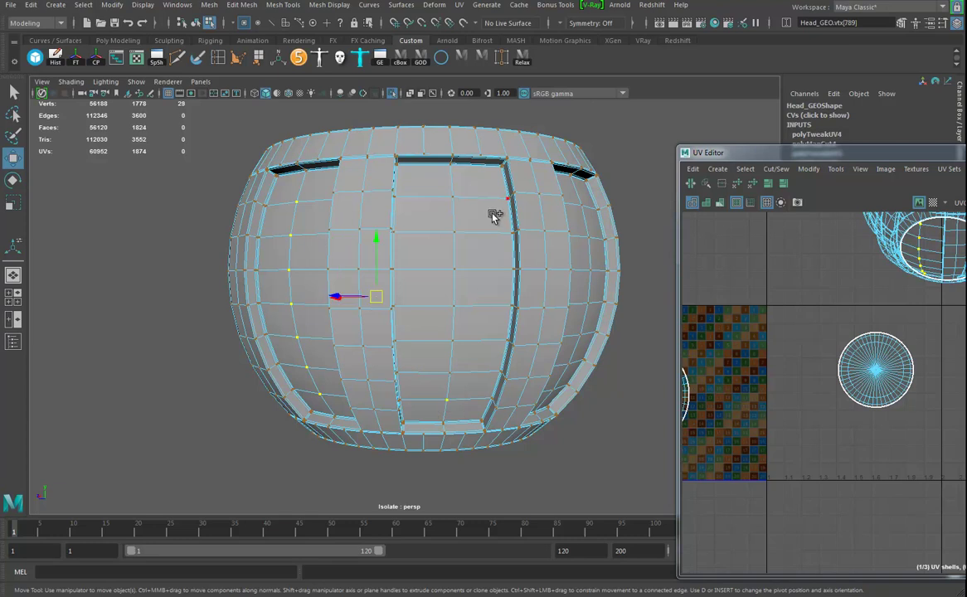
pyautogui.keyDown('shift'); pyautogui.click(581, 205); pyautogui.keyUp('shift')
pyautogui.keyDown('alt'); pyautogui.moveTo(601, 401); pyautogui.dragTo(520, 392); pyautogui.keyUp('alt')
pyautogui.keyDown('shift'); pyautogui.doubleClick(492, 383); pyautogui.keyUp('shift')
pyautogui.keyDown('alt'); pyautogui.moveTo(592, 373); pyautogui.dragTo(476, 342); pyautogui.keyUp('alt')
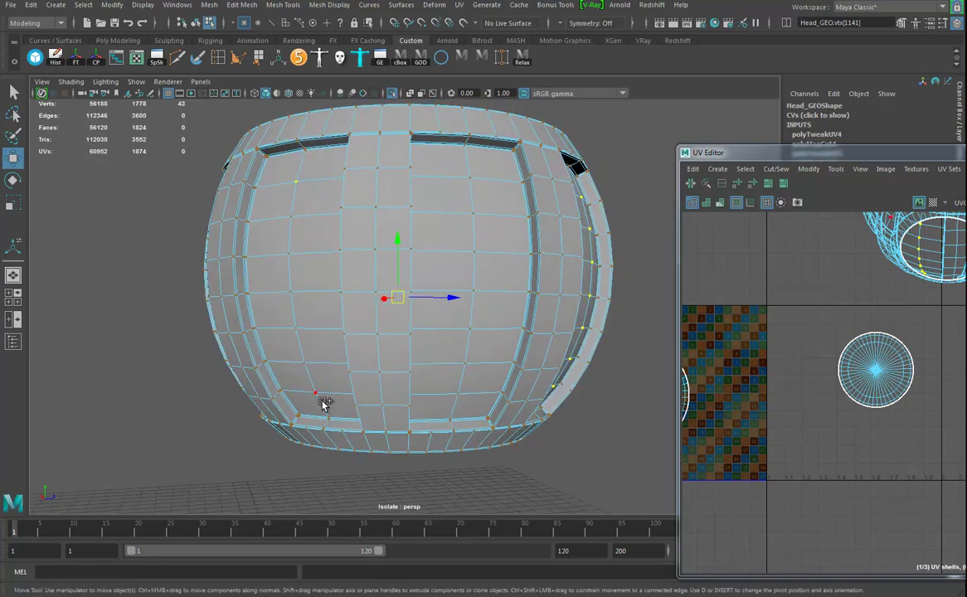
pyautogui.keyDown('shift'); pyautogui.click(470, 178); pyautogui.keyUp('shift')
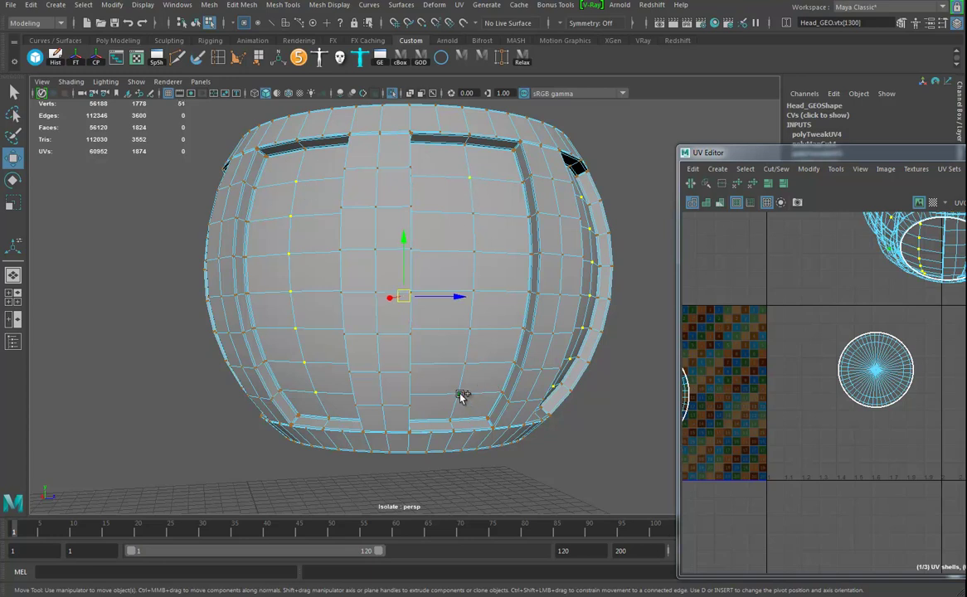
pyautogui.keyDown('ctrl'); pyautogui.rightClick(486, 266); pyautogui.keyUp('ctrl')
pyautogui.moveTo(486, 266)
pyautogui.keyDown('ctrl'); pyautogui.mouseDown(button='right')
pyautogui.moveTo(511, 250)
pyautogui.moveTo(486, 267)
pyautogui.moveTo(478, 335)
pyautogui.moveTo(565, 287)
pyautogui.mouseUp(button='right'); pyautogui.keyUp('ctrl')
# - Use the Transform operation to push the selected panel faces deep into the head along their normals
pyautogui.moveTo(499, 310)
pyautogui.keyDown('alt'); pyautogui.mouseDown()
pyautogui.moveTo(494, 320)
pyautogui.moveTo(501, 315)
pyautogui.mouseUp(); pyautogui.keyUp('alt')
pyautogui.keyDown('alt'); pyautogui.moveTo(501, 315); pyautogui.dragTo(579, 334, button='right'); pyautogui.keyUp('alt')
pyautogui.keyDown('alt'); pyautogui.moveTo(580, 334); pyautogui.dragTo(560, 330); pyautogui.keyUp('alt')
pyautogui.keyDown('alt'); pyautogui.moveTo(559, 330); pyautogui.dragTo(483, 393, button='middle'); pyautogui.keyUp('alt')
pyautogui.keyDown('alt'); pyautogui.moveTo(483, 393); pyautogui.dragTo(534, 398, button='right'); pyautogui.keyUp('alt')
pyautogui.keyDown('alt'); pyautogui.moveTo(535, 399); pyautogui.dragTo(477, 343); pyautogui.keyUp('alt')
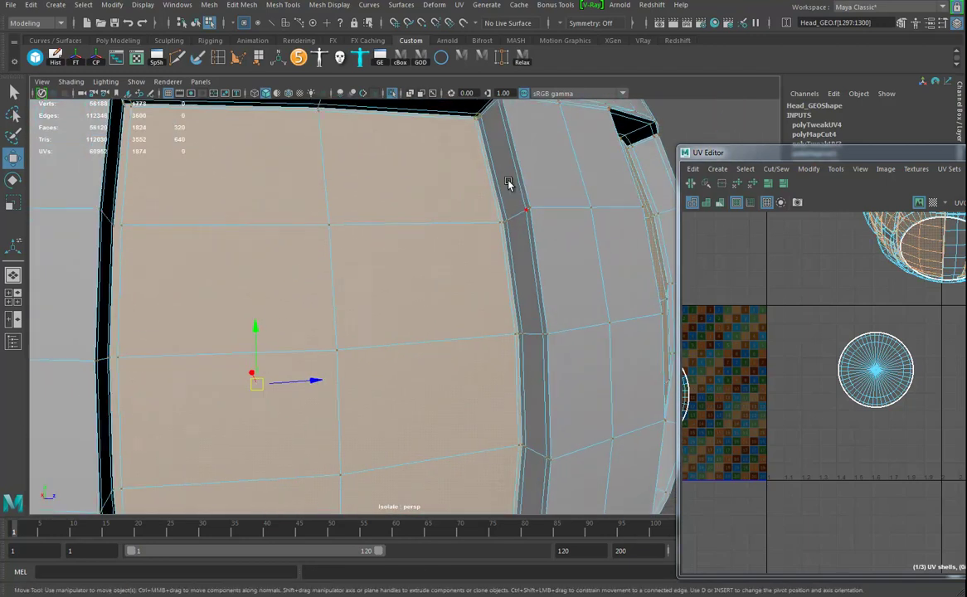
pyautogui.click(242, 4)
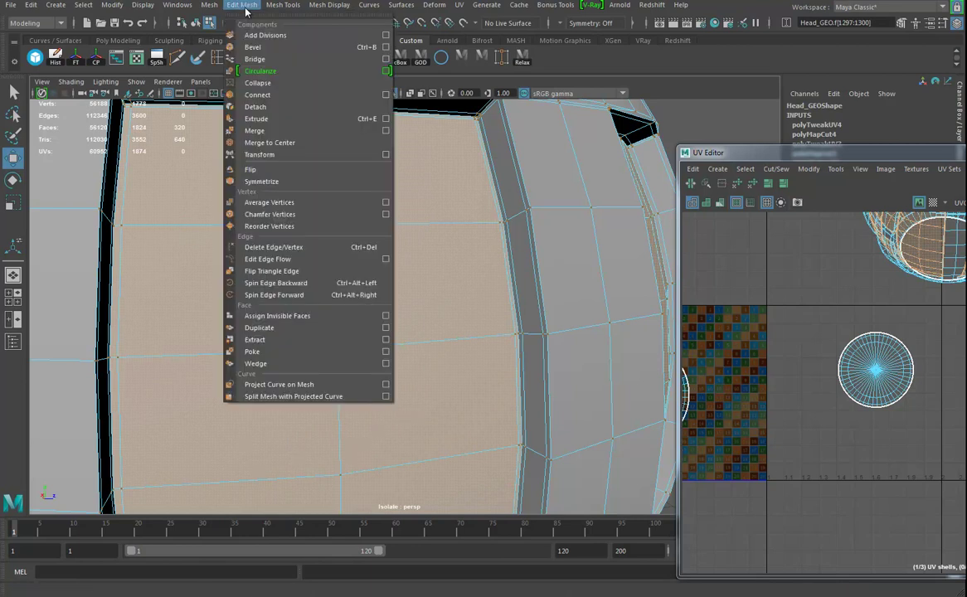
pyautogui.click(259, 154)
pyautogui.click(441, 295)
pyautogui.keyDown('alt'); pyautogui.moveTo(442, 295); pyautogui.dragTo(276, 263); pyautogui.keyUp('alt')
pyautogui.keyDown('alt'); pyautogui.moveTo(276, 263); pyautogui.dragTo(539, 245, button='right'); pyautogui.keyUp('alt')
pyautogui.keyDown('alt'); pyautogui.moveTo(539, 245); pyautogui.dragTo(423, 295, button='middle'); pyautogui.keyUp('alt')
pyautogui.keyDown('alt'); pyautogui.moveTo(423, 294); pyautogui.dragTo(497, 280); pyautogui.keyUp('alt')
pyautogui.moveTo(515, 168); pyautogui.dragTo(421, 315)
# - Extrude the sunken panel faces slightly further inward and return to object mode
pyautogui.keyDown('alt'); pyautogui.moveTo(422, 315); pyautogui.dragTo(478, 303, button='right'); pyautogui.keyUp('alt')
pyautogui.hotkey('ctrl', 'e')
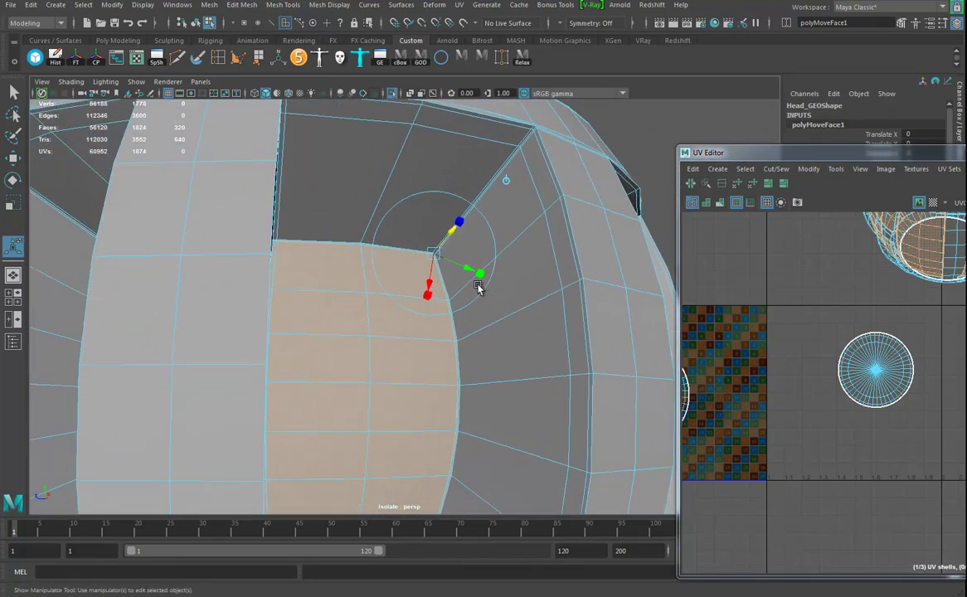
pyautogui.moveTo(454, 230); pyautogui.dragTo(448, 235)
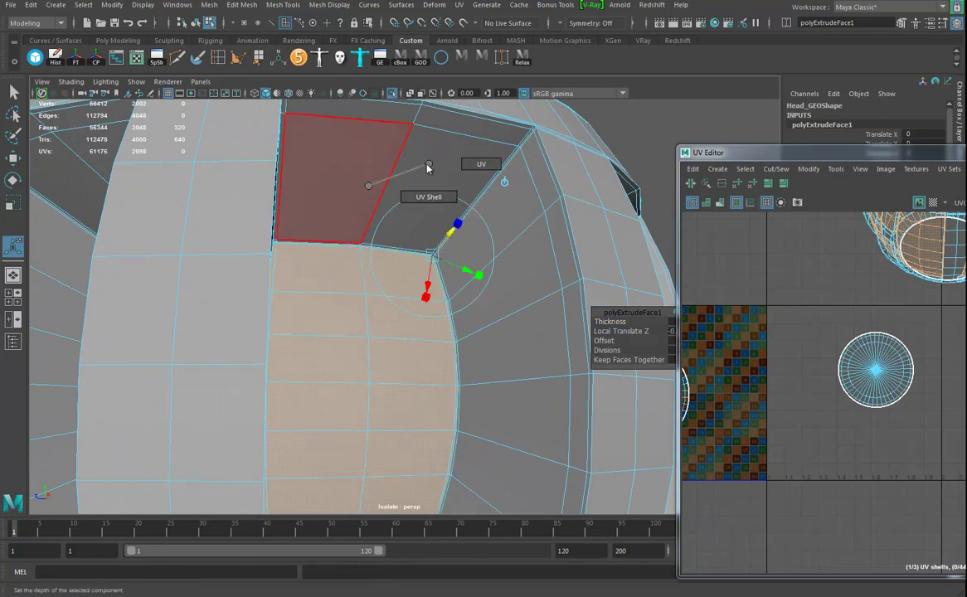
pyautogui.moveTo(308, 207); pyautogui.dragTo(363, 191, button='right')
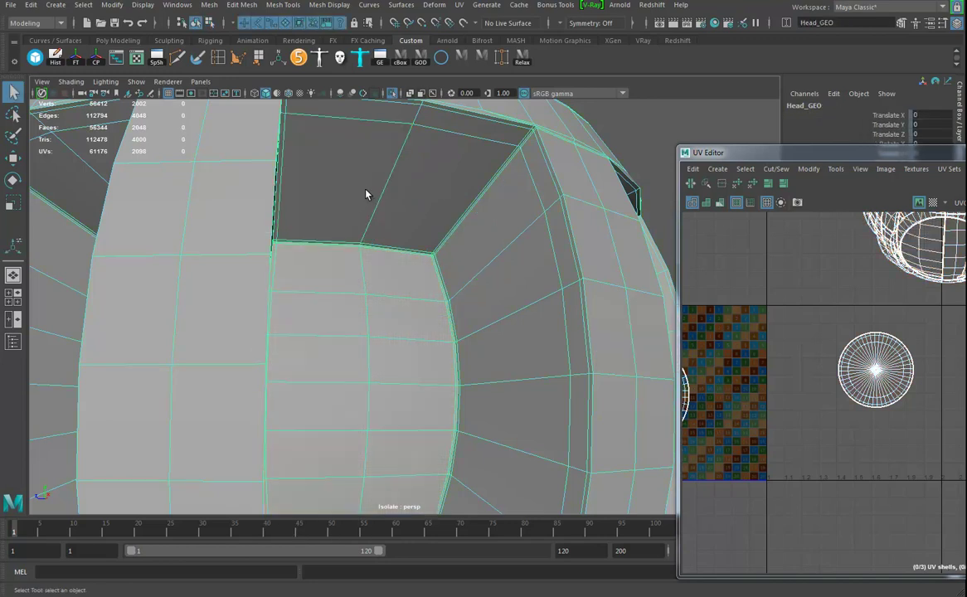
# - Examine the recessed panels of the head from several angles
pyautogui.press('f')
pyautogui.keyDown('alt'); pyautogui.moveTo(416, 237); pyautogui.dragTo(506, 321); pyautogui.keyUp('alt')
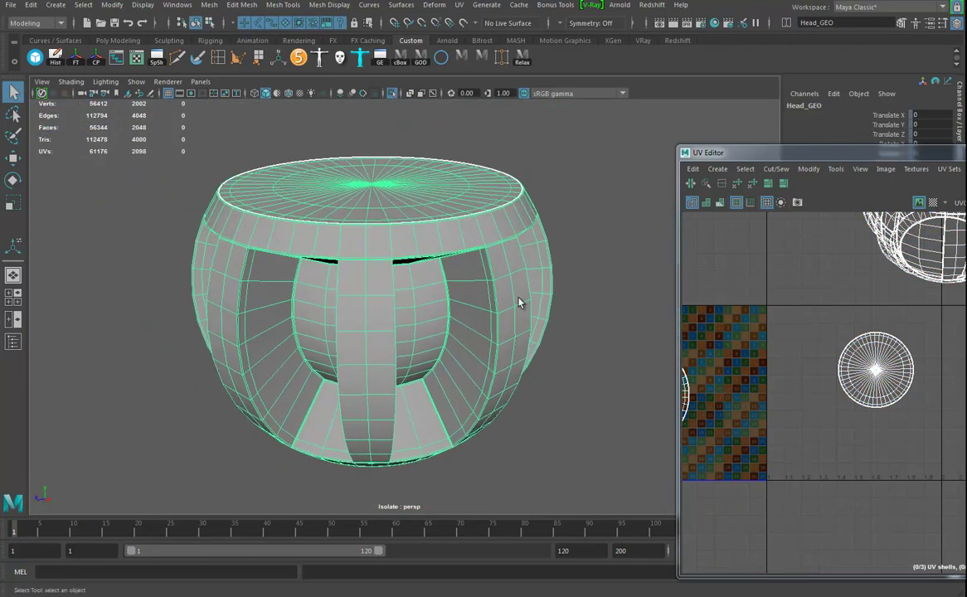
pyautogui.keyDown('alt'); pyautogui.moveTo(945, 329); pyautogui.dragTo(863, 317, button='right'); pyautogui.keyUp('alt')
pyautogui.keyDown('alt'); pyautogui.moveTo(862, 318); pyautogui.dragTo(838, 365, button='middle'); pyautogui.keyUp('alt')
pyautogui.keyDown('alt'); pyautogui.moveTo(466, 347); pyautogui.dragTo(421, 329); pyautogui.keyUp('alt')
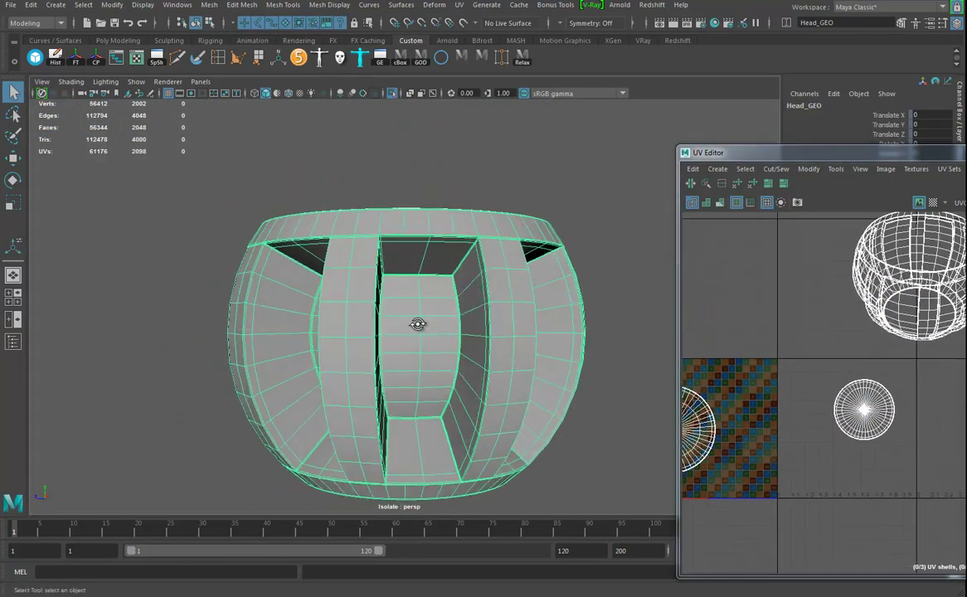
pyautogui.keyDown('alt'); pyautogui.moveTo(420, 329); pyautogui.dragTo(496, 354, button='right'); pyautogui.keyUp('alt')
pyautogui.keyDown('alt'); pyautogui.moveTo(495, 354); pyautogui.dragTo(483, 279); pyautogui.keyUp('alt')
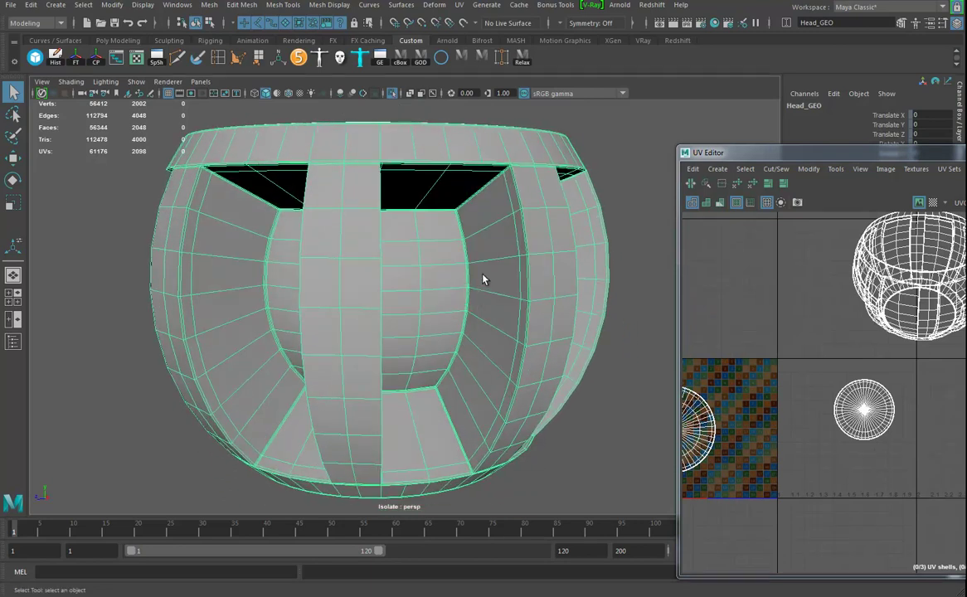
pyautogui.click(483, 279)
# - Select the sunken panel faces and grow the selection four times to take in the recess walls and rims
pyautogui.keyDown('alt'); pyautogui.moveTo(490, 323); pyautogui.dragTo(421, 310); pyautogui.keyUp('alt')
pyautogui.keyDown('alt'); pyautogui.moveTo(420, 311); pyautogui.dragTo(469, 333, button='right'); pyautogui.keyUp('alt')
pyautogui.keyDown('alt'); pyautogui.moveTo(469, 332); pyautogui.dragTo(472, 298); pyautogui.keyUp('alt')
pyautogui.rightClick(467, 284)
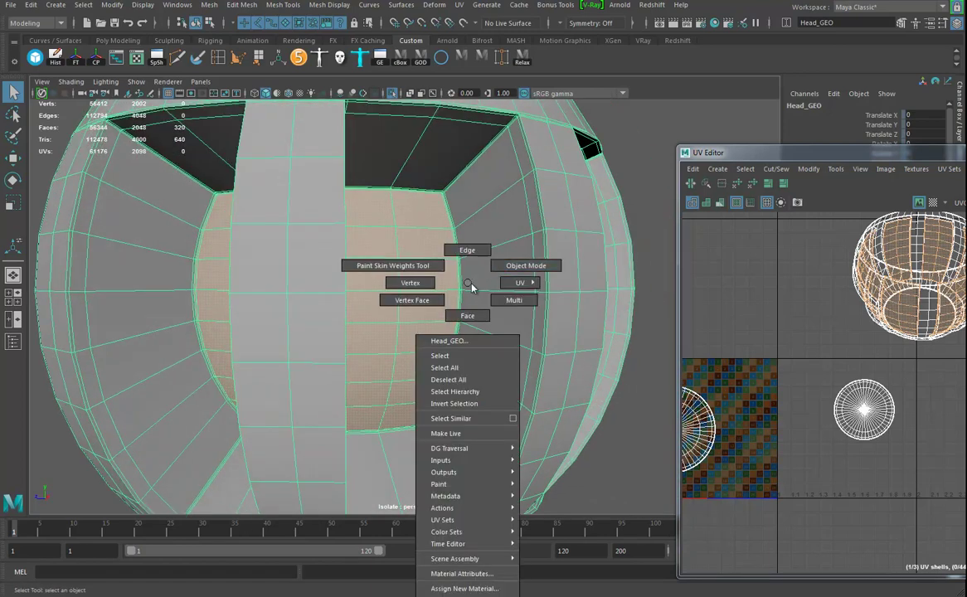
pyautogui.moveTo(408, 255); pyautogui.dragTo(506, 237, button='right')
pyautogui.click(428, 274)
pyautogui.keyDown('shift'); pyautogui.rightClick(426, 271); pyautogui.keyUp('shift')
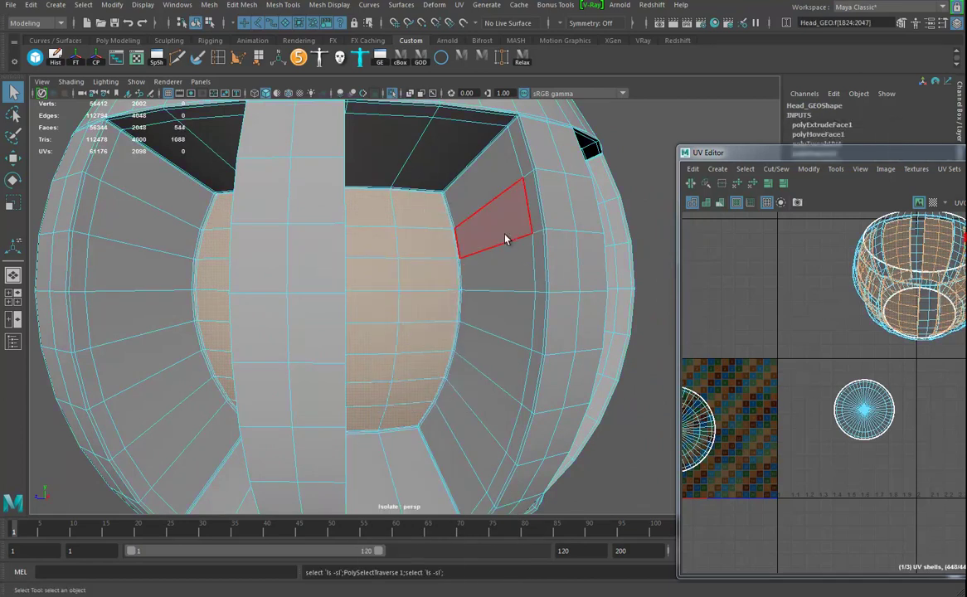
pyautogui.hotkey('shift', '.')
pyautogui.hotkey('shift', '.')
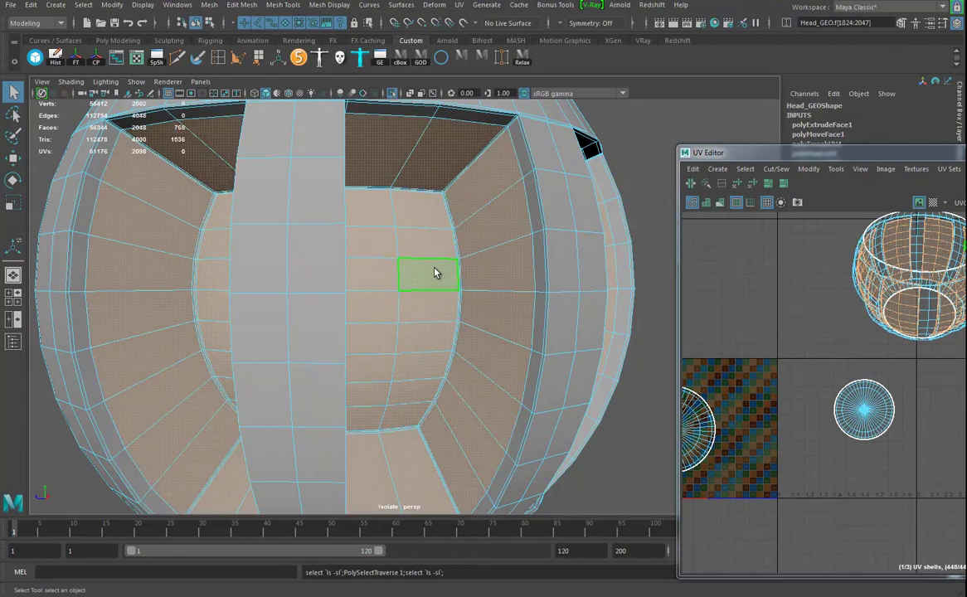
pyautogui.hotkey('shift', '.')
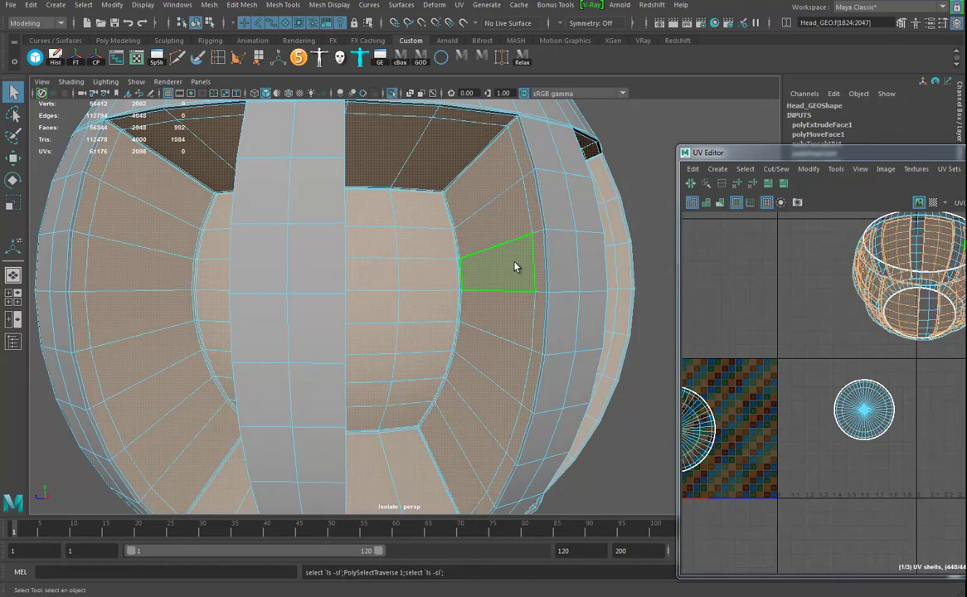
pyautogui.hotkey('shift', '.')
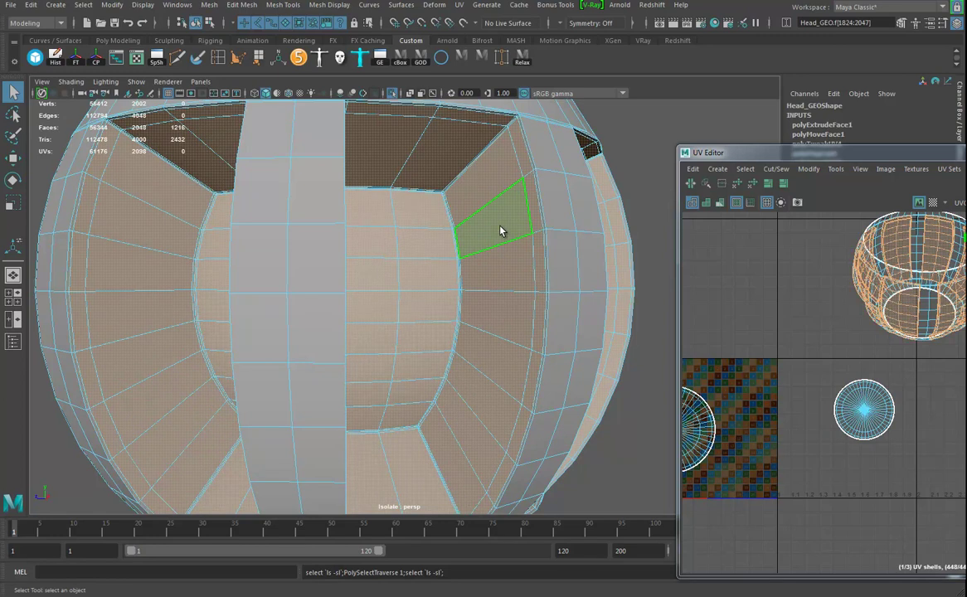
# - Apply a camera-based UV projection to the selected recess faces and move the resulting shells right, into empty UV space
pyautogui.scroll(-4, 443, 287)
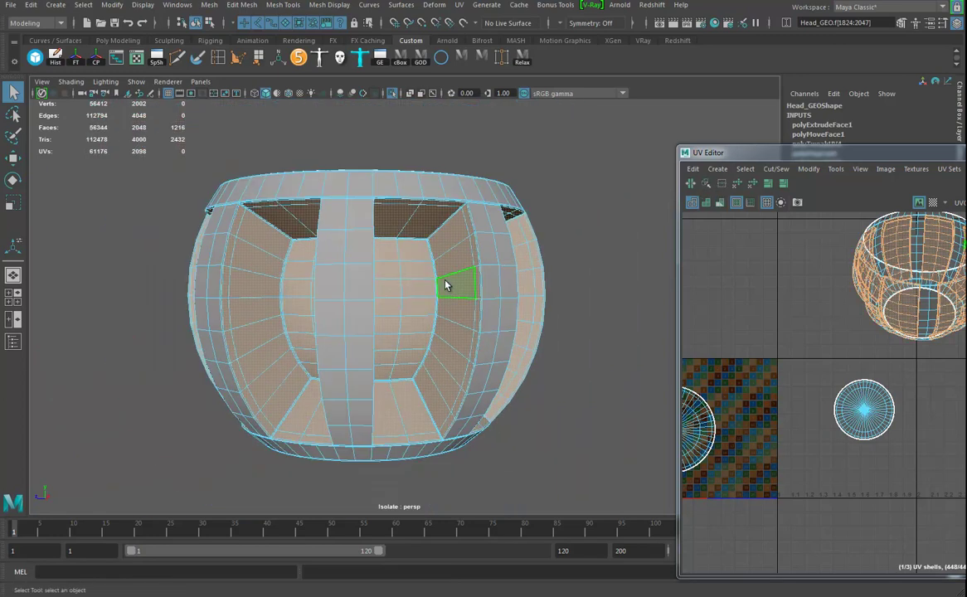
pyautogui.click(461, 5)
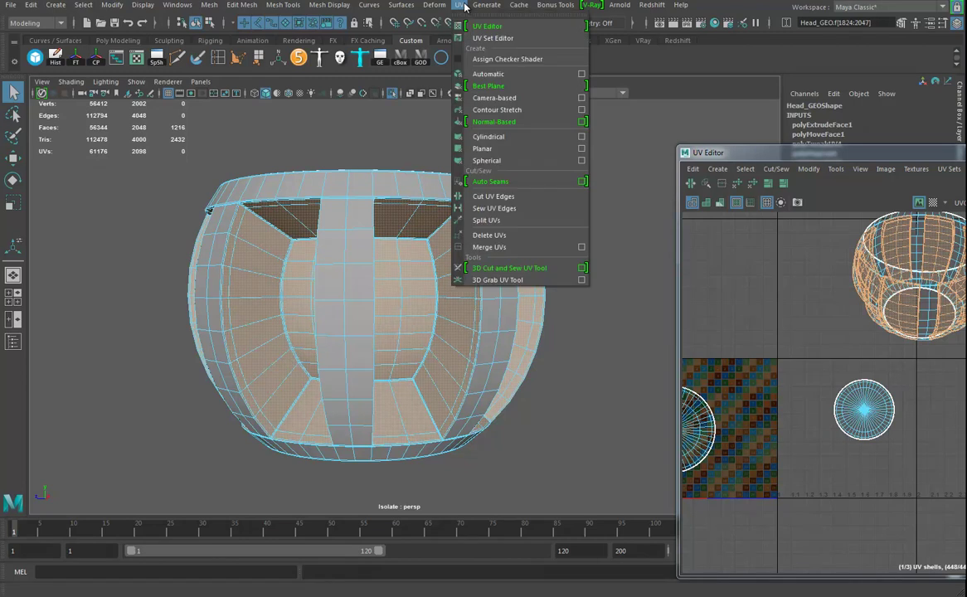
pyautogui.click(494, 98)
pyautogui.scroll(-3, 751, 338)
pyautogui.press('w')
pyautogui.moveTo(749, 434); pyautogui.dragTo(958, 435)
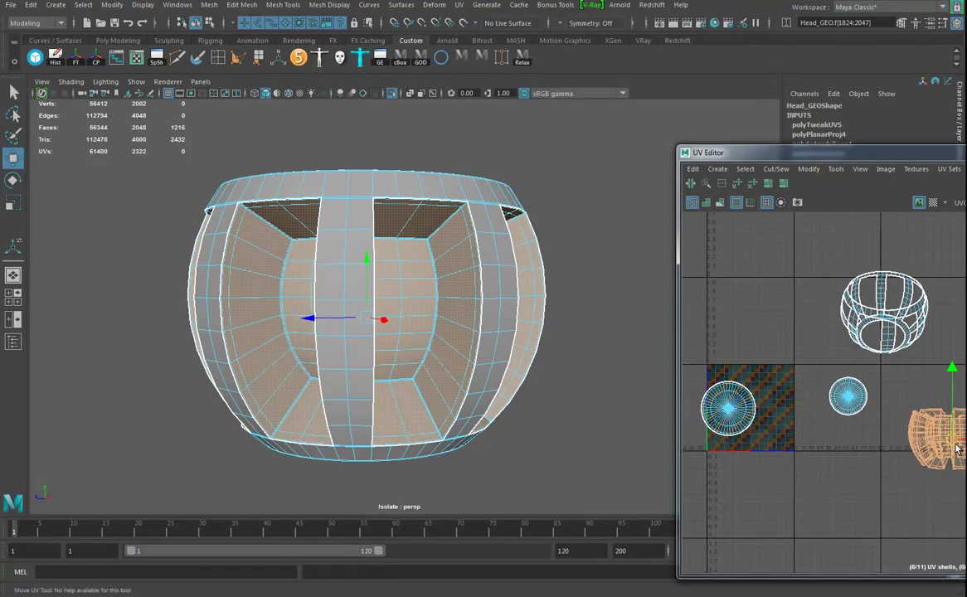
# - Select the vertical centre edge loops of all the pillars in the head's side shell and cut the UVs along them
pyautogui.keyDown('alt'); pyautogui.moveTo(518, 323); pyautogui.dragTo(452, 282); pyautogui.keyUp('alt')
pyautogui.scroll(5, 908, 432)
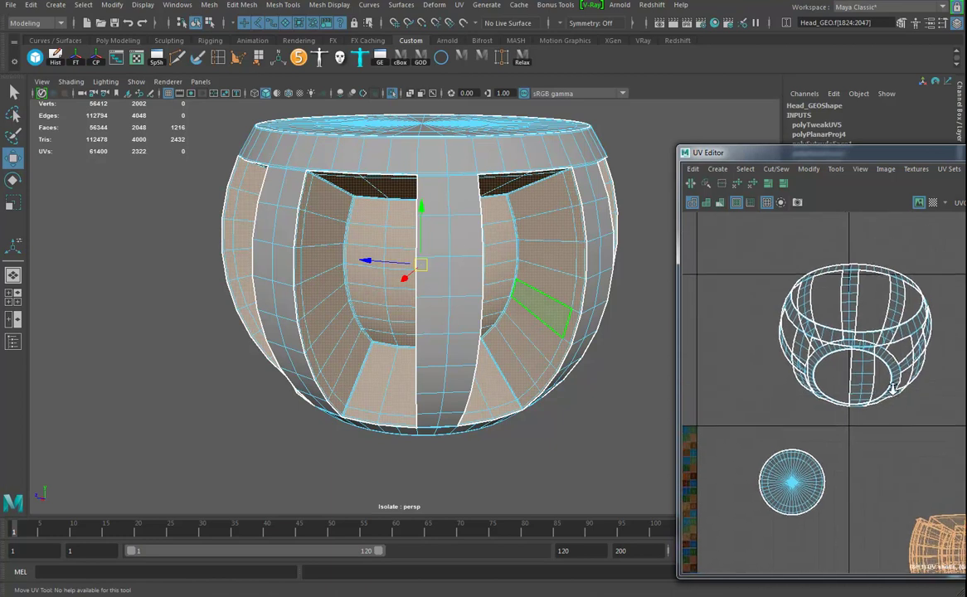
pyautogui.keyDown('alt'); pyautogui.moveTo(909, 432); pyautogui.dragTo(917, 449, button='middle'); pyautogui.keyUp('alt')
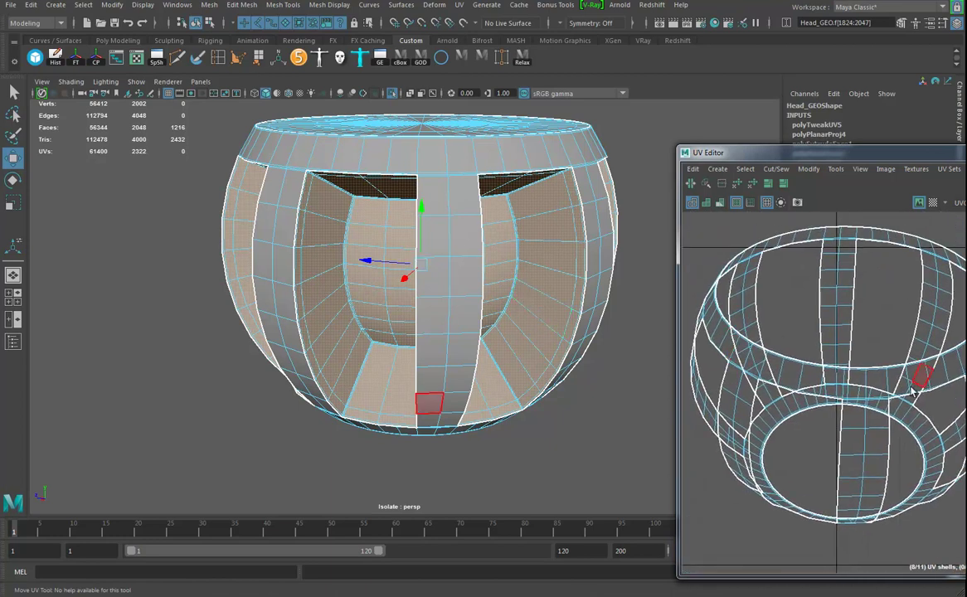
pyautogui.keyDown('alt'); pyautogui.moveTo(923, 382); pyautogui.dragTo(918, 348, button='middle'); pyautogui.keyUp('alt')
pyautogui.moveTo(835, 248); pyautogui.dragTo(834, 216, button='right')
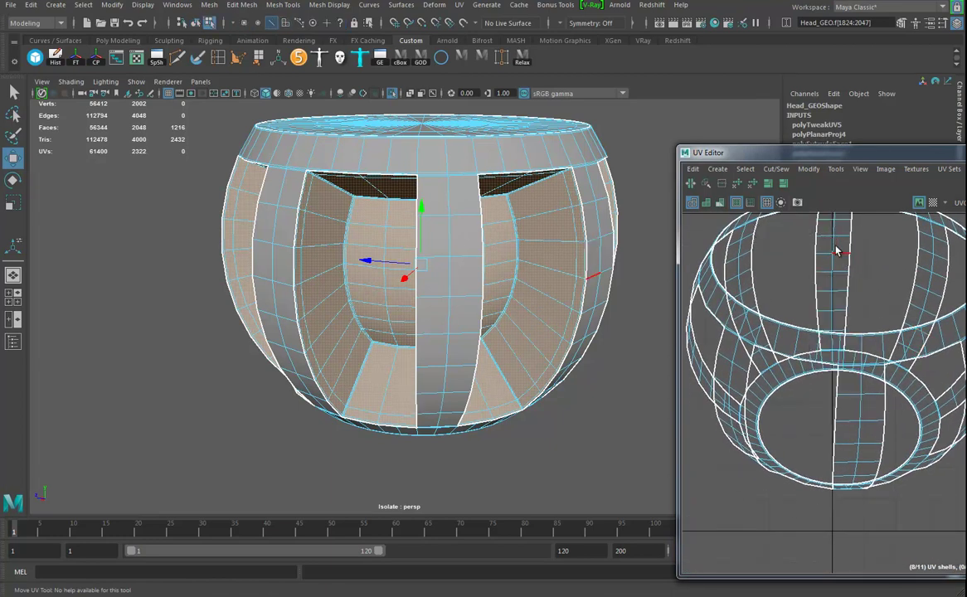
pyautogui.doubleClick(833, 249)
pyautogui.keyDown('shift'); pyautogui.doubleClick(740, 265); pyautogui.keyUp('shift')
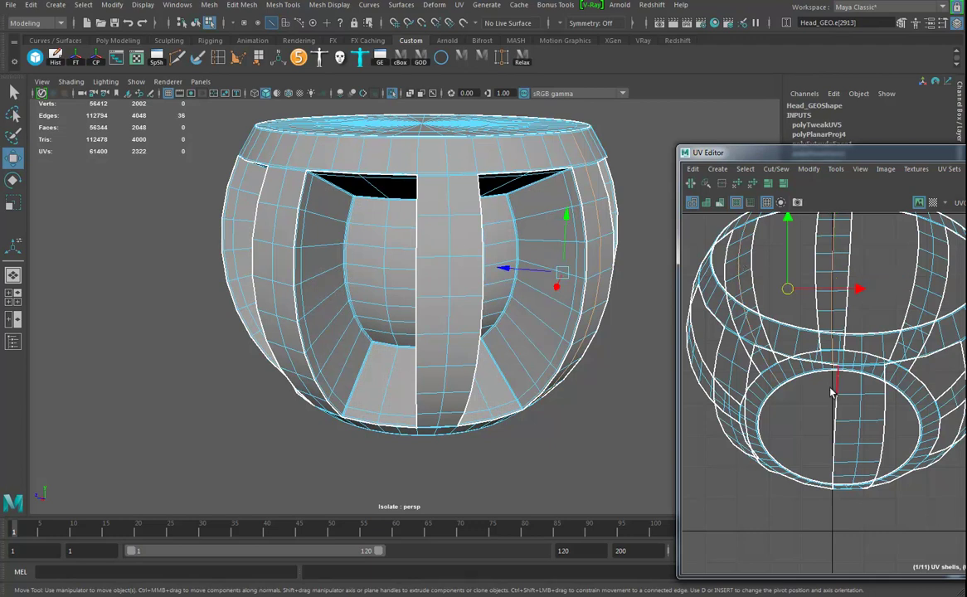
pyautogui.keyDown('shift'); pyautogui.doubleClick(860, 409); pyautogui.keyUp('shift')
pyautogui.keyDown('shift'); pyautogui.doubleClick(932, 284); pyautogui.keyUp('shift')
pyautogui.keyDown('shift'); pyautogui.doubleClick(735, 355); pyautogui.keyUp('shift')
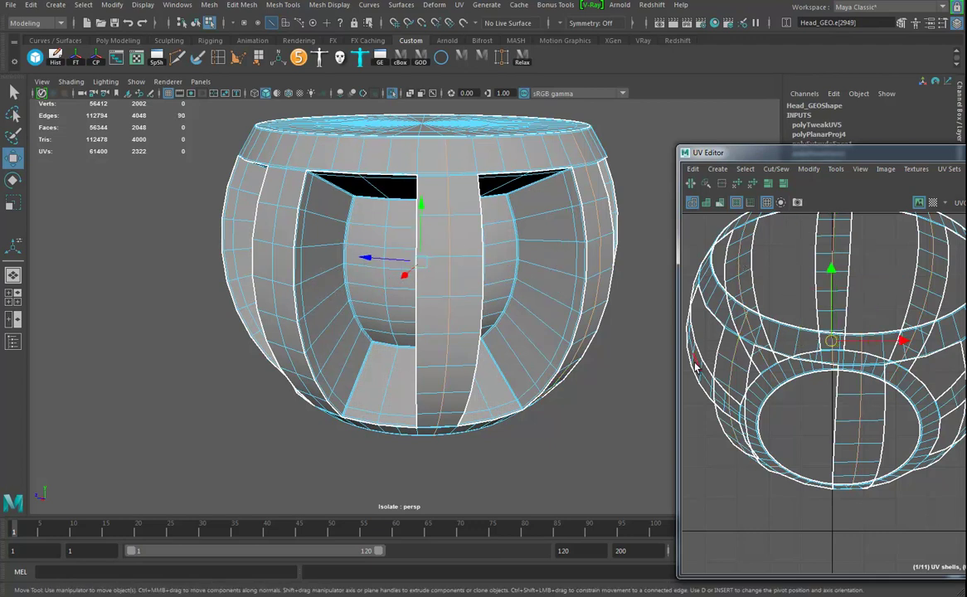
pyautogui.keyDown('shift'); pyautogui.doubleClick(694, 365); pyautogui.keyUp('shift')
pyautogui.keyDown('shift'); pyautogui.doubleClick(958, 396); pyautogui.keyUp('shift')
pyautogui.keyDown('shift'); pyautogui.doubleClick(937, 461); pyautogui.keyUp('shift')
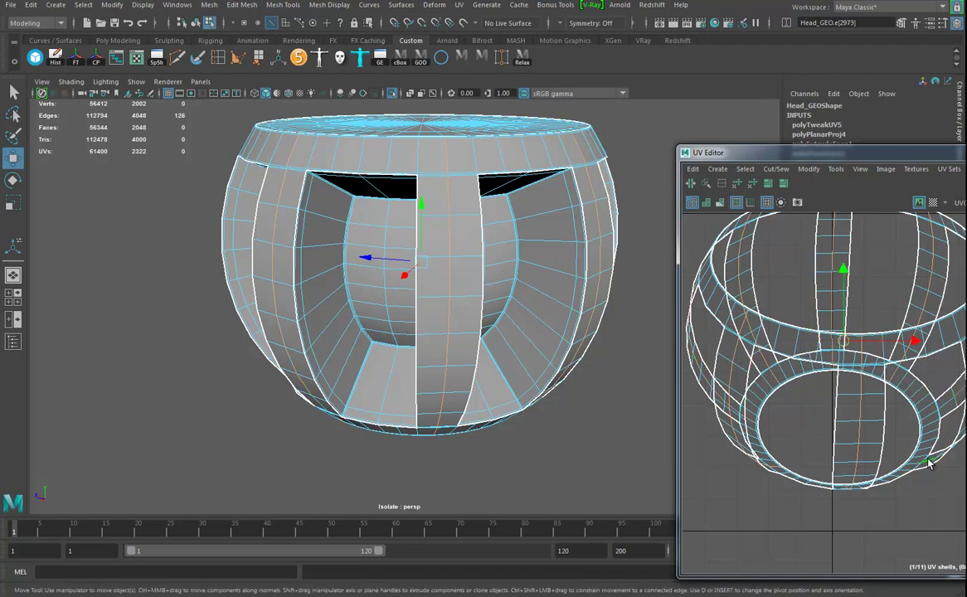
pyautogui.click(691, 184)
# - Select all UVs of the cut side shell and unfold them
pyautogui.press('q')
pyautogui.scroll(-5, 887, 333)
pyautogui.moveTo(886, 336); pyautogui.dragTo(956, 343, button='right')
pyautogui.moveTo(756, 247); pyautogui.dragTo(964, 410)
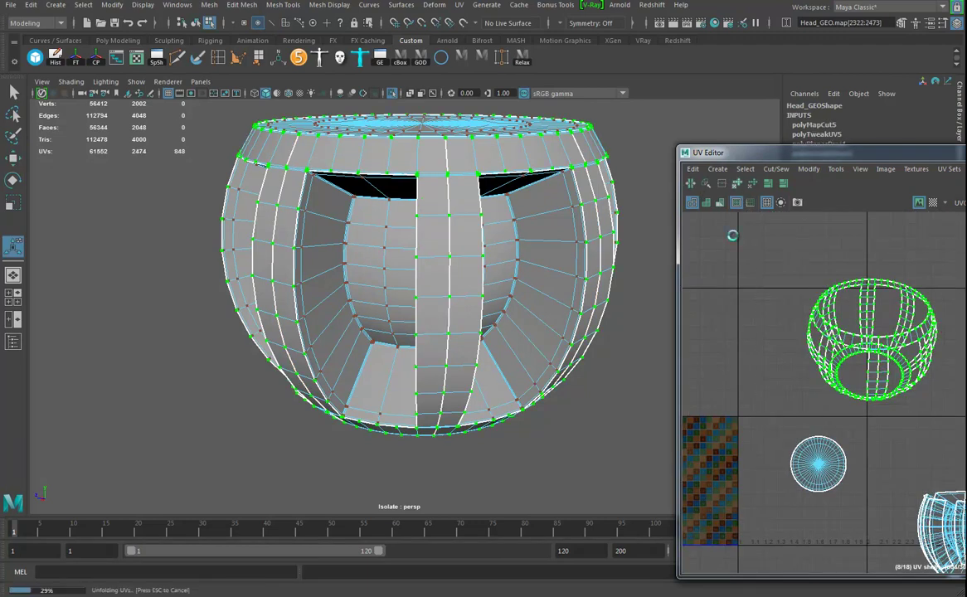
pyautogui.keyDown('alt'); pyautogui.moveTo(862, 385); pyautogui.dragTo(797, 344, button='middle'); pyautogui.keyUp('alt')
# - Show the checker texture on the head and examine the unfolded pattern on the pillars, top cap and underside
pyautogui.keyDown('alt'); pyautogui.moveTo(522, 347); pyautogui.dragTo(394, 301); pyautogui.keyUp('alt')
pyautogui.press('3')
pyautogui.press('6')
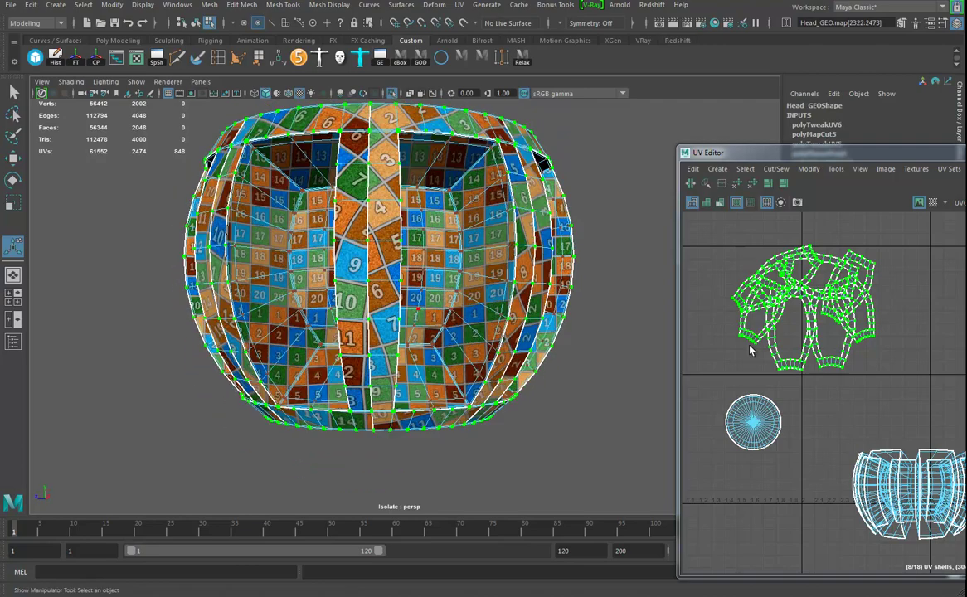
pyautogui.keyDown('alt'); pyautogui.moveTo(566, 261); pyautogui.dragTo(461, 280); pyautogui.keyUp('alt')
pyautogui.keyDown('alt'); pyautogui.moveTo(441, 326); pyautogui.dragTo(444, 268); pyautogui.keyUp('alt')
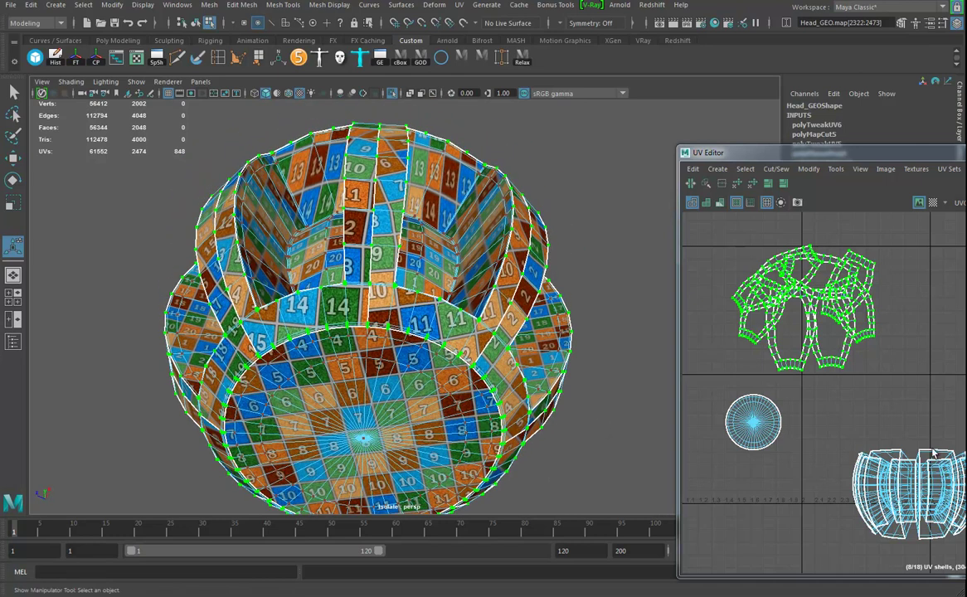
pyautogui.keyDown('alt'); pyautogui.moveTo(378, 277); pyautogui.dragTo(375, 370); pyautogui.keyUp('alt')
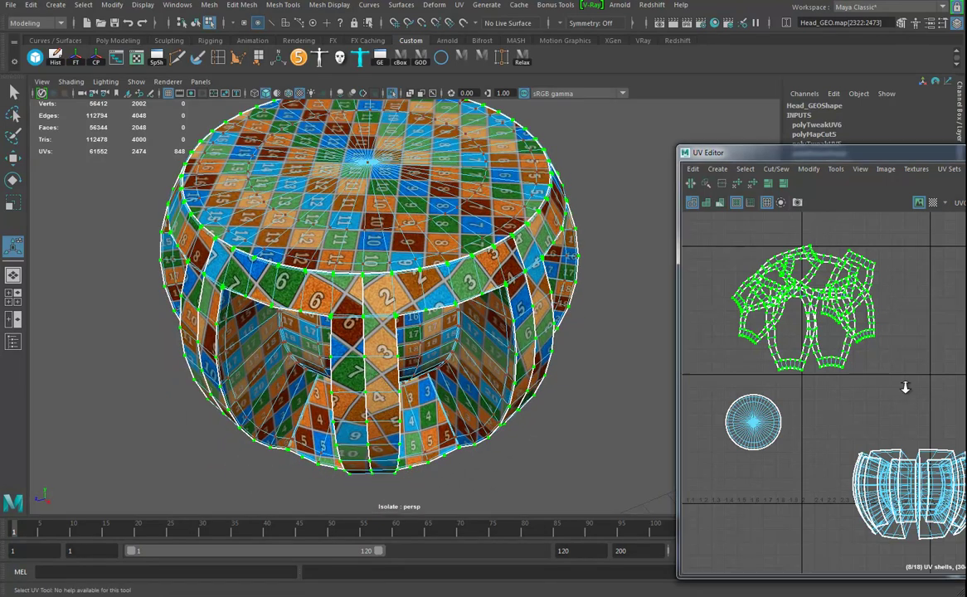
pyautogui.keyDown('alt'); pyautogui.moveTo(910, 394); pyautogui.dragTo(837, 368, button='right'); pyautogui.keyUp('alt')
pyautogui.keyDown('alt'); pyautogui.moveTo(837, 368); pyautogui.dragTo(867, 374, button='middle'); pyautogui.keyUp('alt')
pyautogui.keyDown('alt'); pyautogui.moveTo(453, 319); pyautogui.dragTo(450, 292); pyautogui.keyUp('alt')
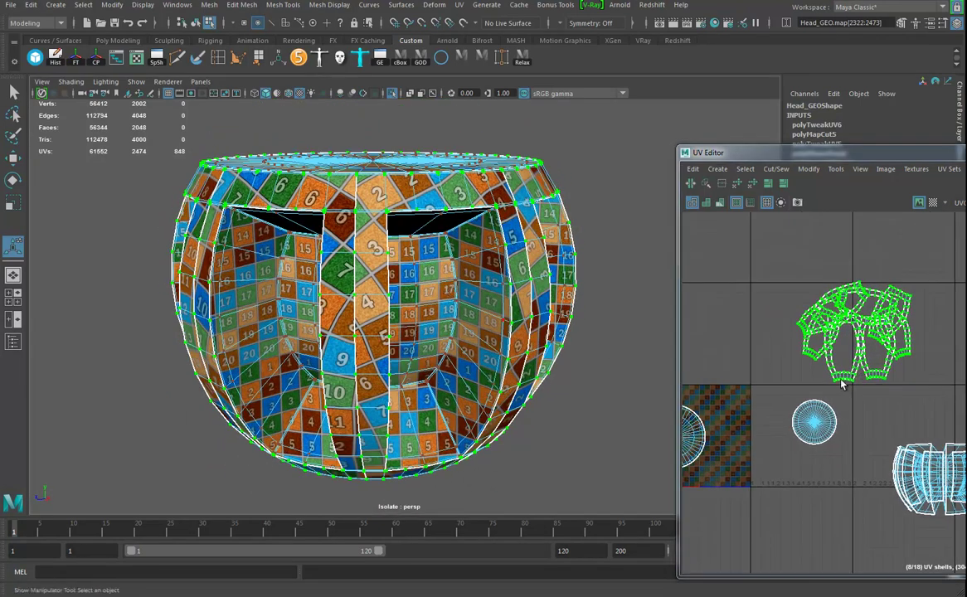
pyautogui.keyDown('alt'); pyautogui.moveTo(284, 269); pyautogui.dragTo(384, 269); pyautogui.keyUp('alt')
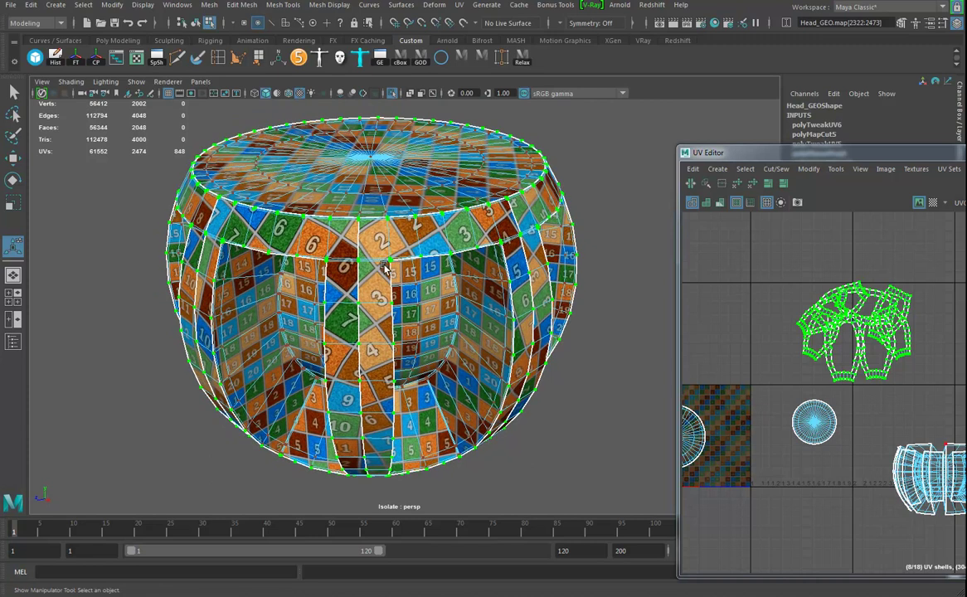
pyautogui.moveTo(365, 247); pyautogui.dragTo(355, 235, button='right')
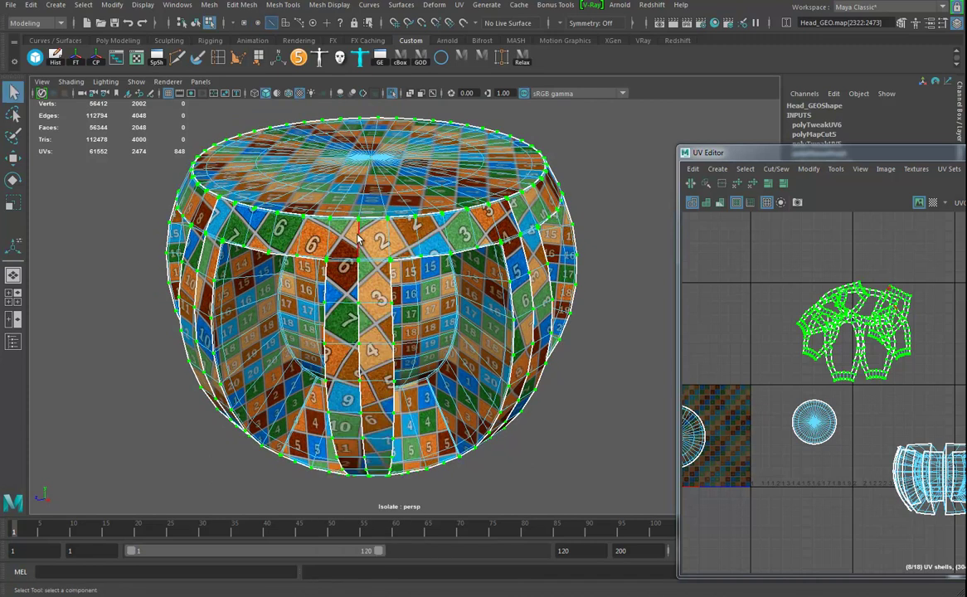
pyautogui.doubleClick(358, 237)
pyautogui.press('5')
pyautogui.keyDown('alt'); pyautogui.moveTo(391, 262); pyautogui.dragTo(430, 256); pyautogui.keyUp('alt')
pyautogui.keyDown('shift'); pyautogui.doubleClick(484, 241); pyautogui.keyUp('shift')
pyautogui.keyDown('alt'); pyautogui.moveTo(490, 286); pyautogui.dragTo(389, 277); pyautogui.keyUp('alt')
# - Delete the two vertical face strips on either side of one recessed panel, from the top cap to the underside
pyautogui.moveTo(417, 272); pyautogui.dragTo(416, 296, button='right')
pyautogui.click(418, 279)
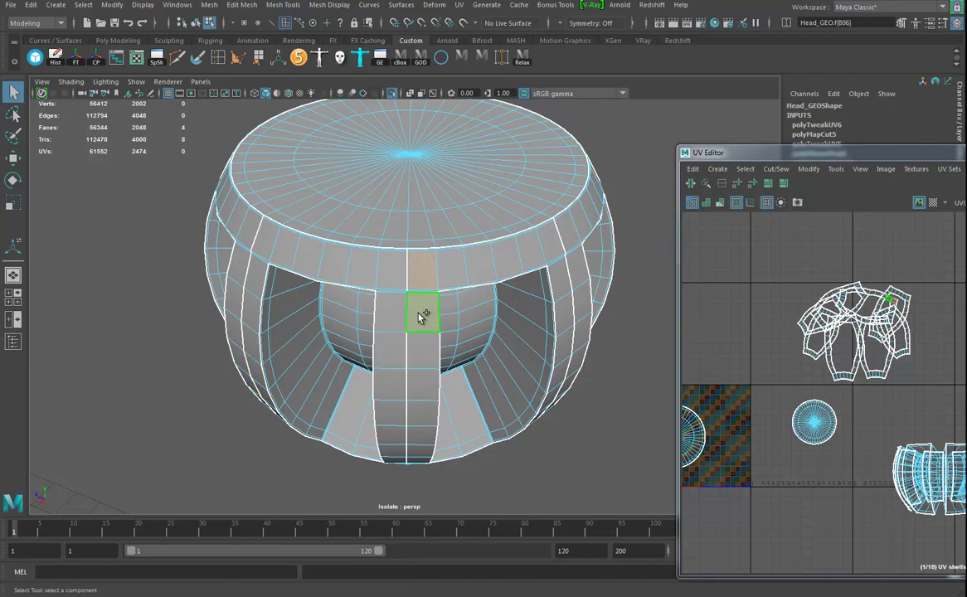
pyautogui.doubleClick(417, 201)
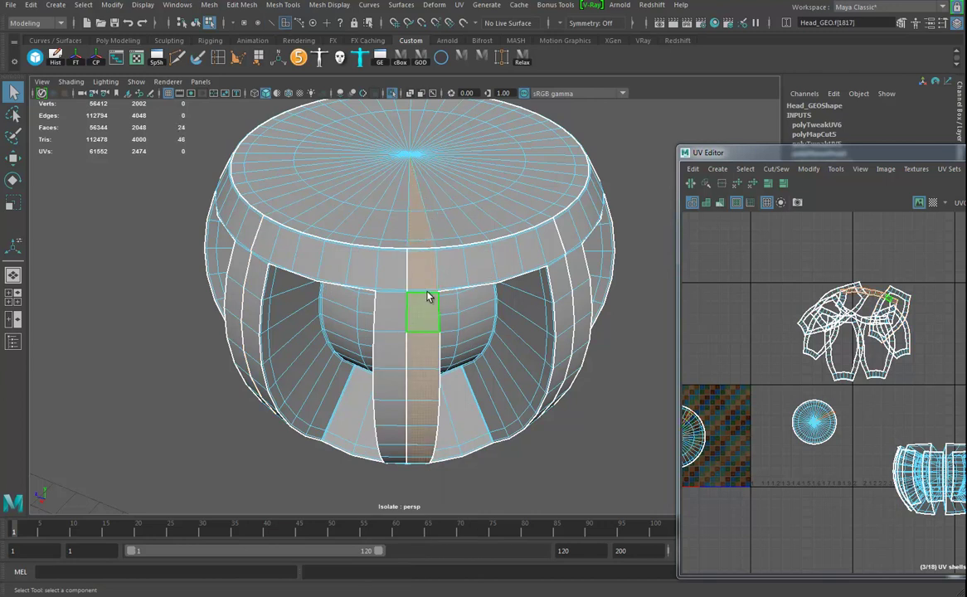
pyautogui.press('Delete')
pyautogui.keyDown('alt'); pyautogui.moveTo(315, 261); pyautogui.dragTo(355, 270); pyautogui.keyUp('alt')
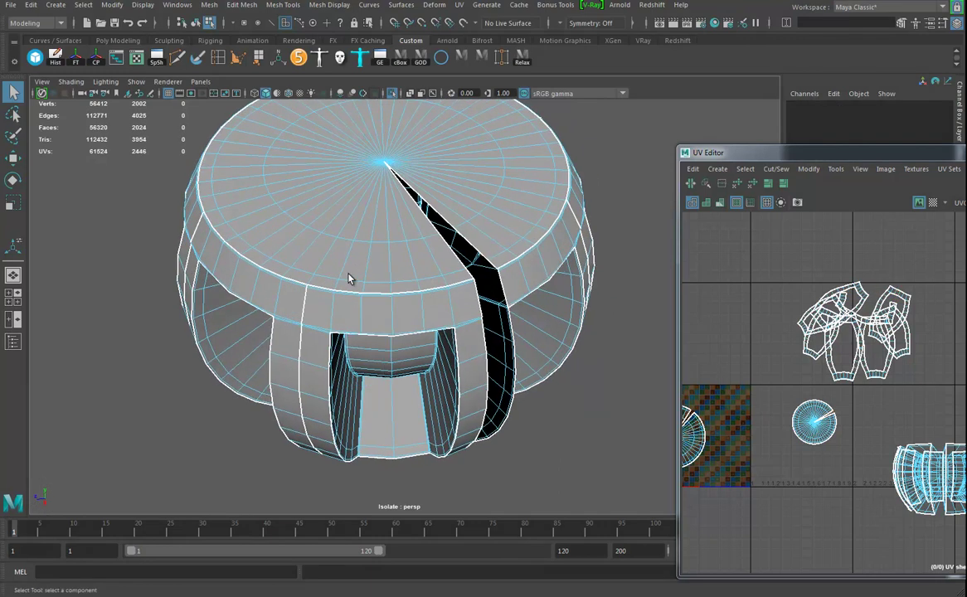
pyautogui.doubleClick(305, 272)
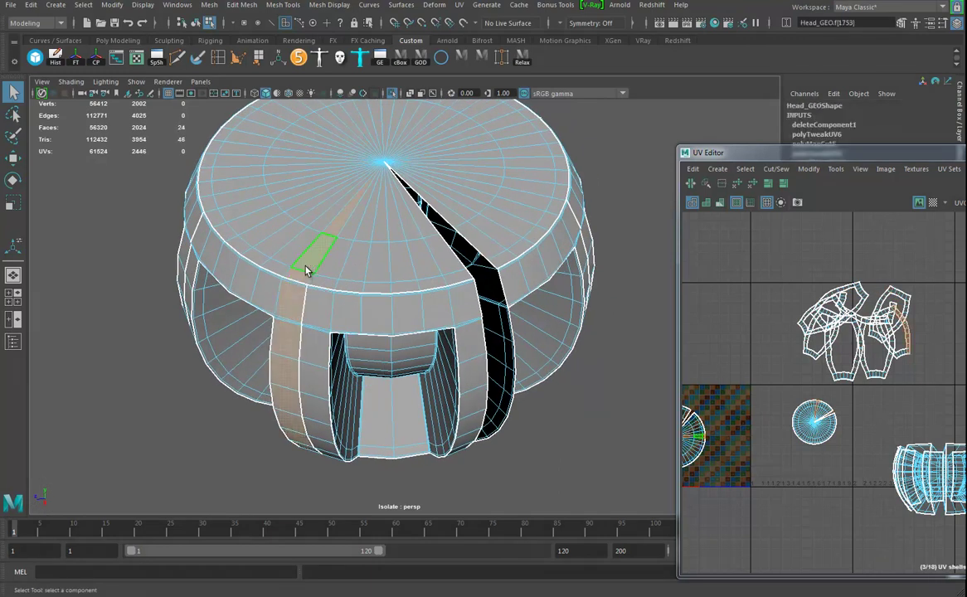
pyautogui.press('Delete')
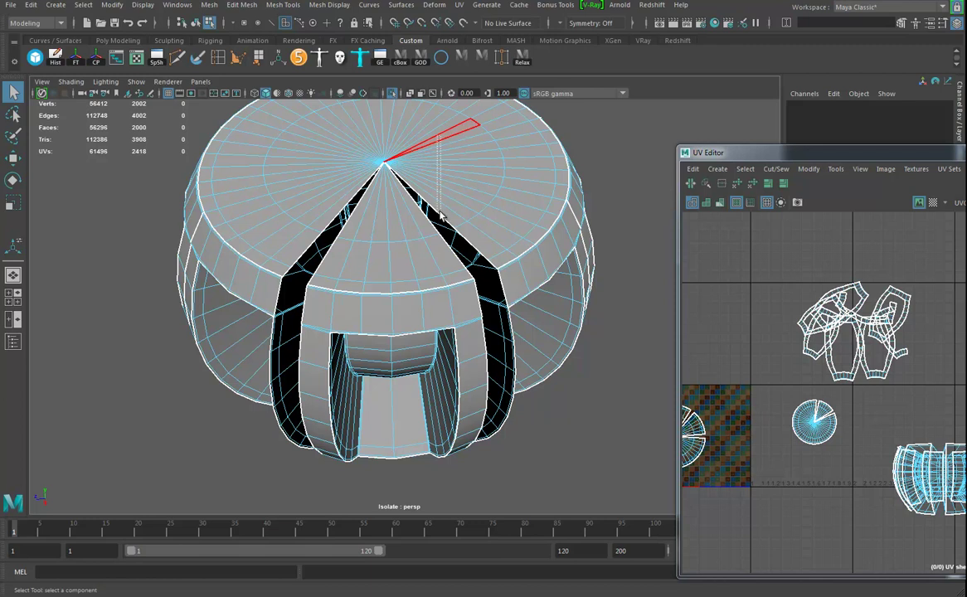
# - Delete the inner top cap faces outside the wedge that belongs to the separated panel section
pyautogui.doubleClick(435, 214)
pyautogui.press('Delete')
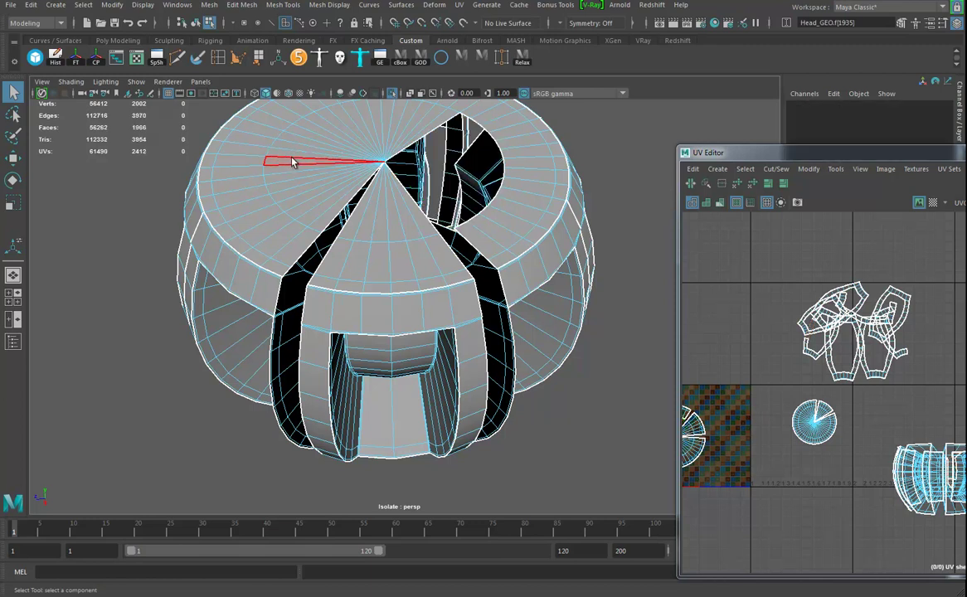
pyautogui.moveTo(320, 239); pyautogui.dragTo(320, 241)
pyautogui.press('Delete')
pyautogui.moveTo(330, 158); pyautogui.dragTo(399, 135)
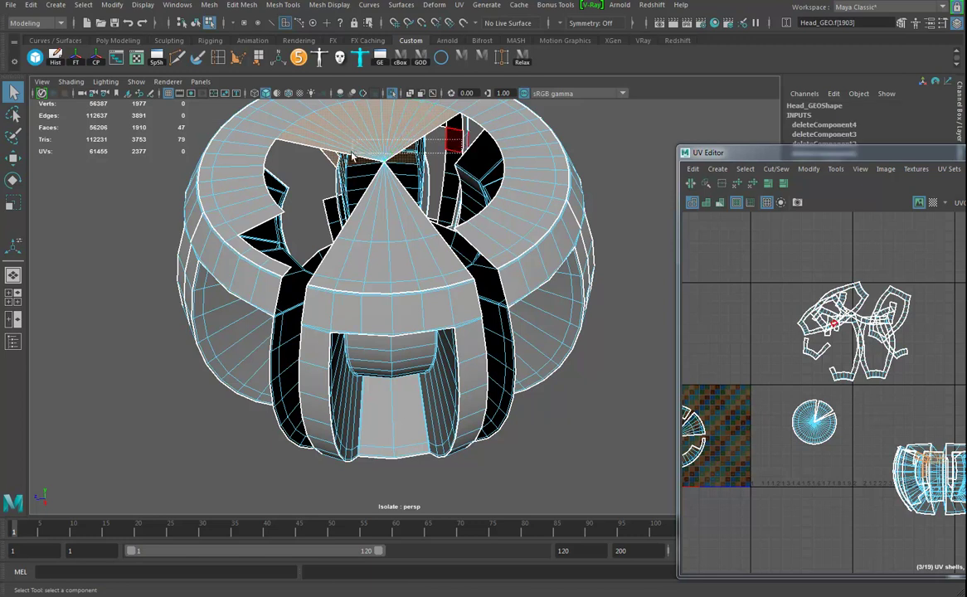
pyautogui.press('Delete')
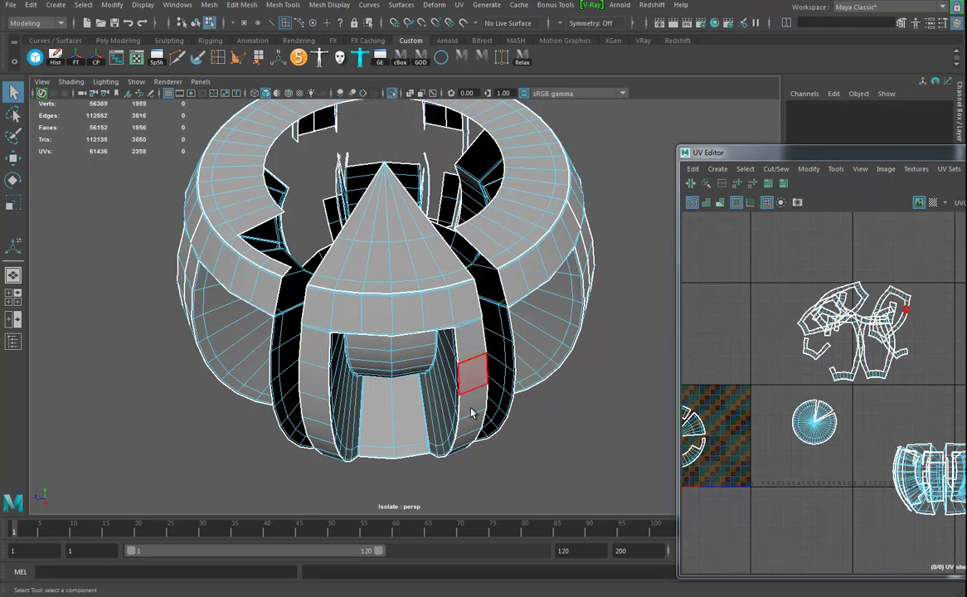
# - From below, delete the underside faces outside the wedge and the remaining side sections of the head
pyautogui.keyDown('alt'); pyautogui.moveTo(442, 412); pyautogui.dragTo(444, 347); pyautogui.keyUp('alt')
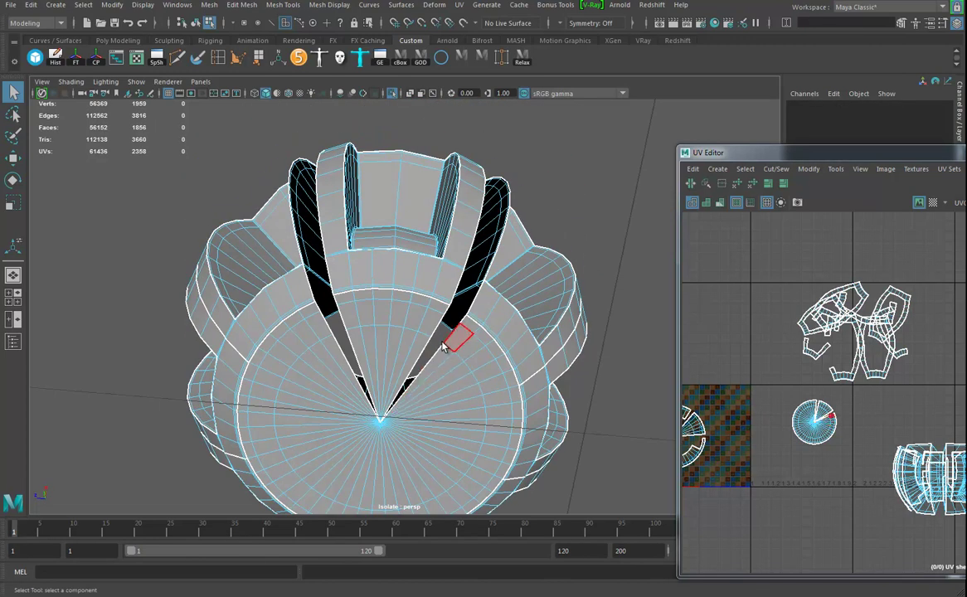
pyautogui.click(448, 400)
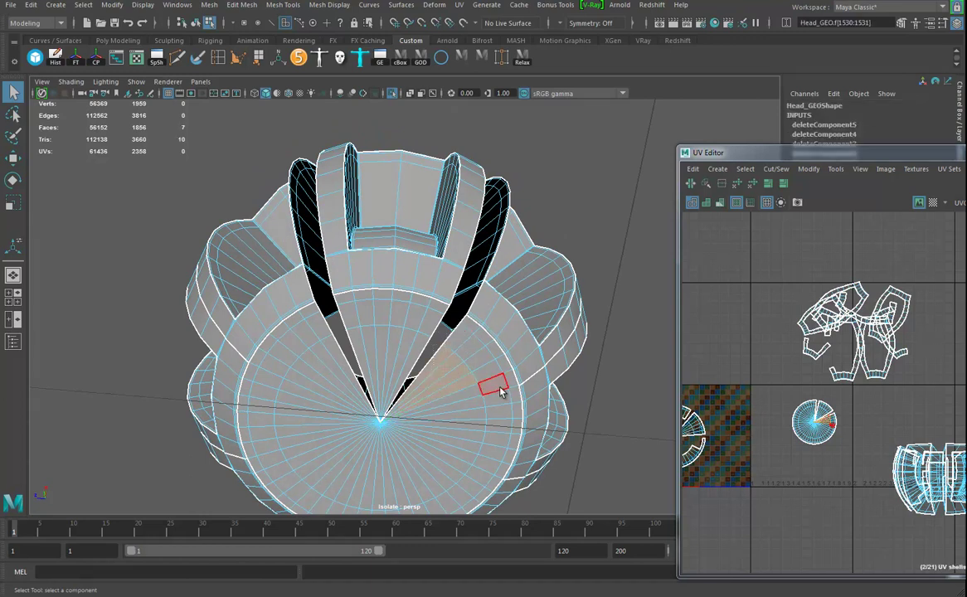
pyautogui.press('Delete')
pyautogui.moveTo(342, 356)
pyautogui.mouseDown()
pyautogui.moveTo(335, 382)
pyautogui.moveTo(289, 404)
pyautogui.mouseUp()
pyautogui.press('Delete')
pyautogui.moveTo(319, 468); pyautogui.dragTo(464, 439)
pyautogui.press('Delete')
pyautogui.moveTo(455, 379); pyautogui.dragTo(429, 462)
pyautogui.press('Delete')
pyautogui.moveTo(312, 390); pyautogui.dragTo(335, 452)
pyautogui.press('Delete')
pyautogui.doubleClick(265, 434)
pyautogui.press('Delete')
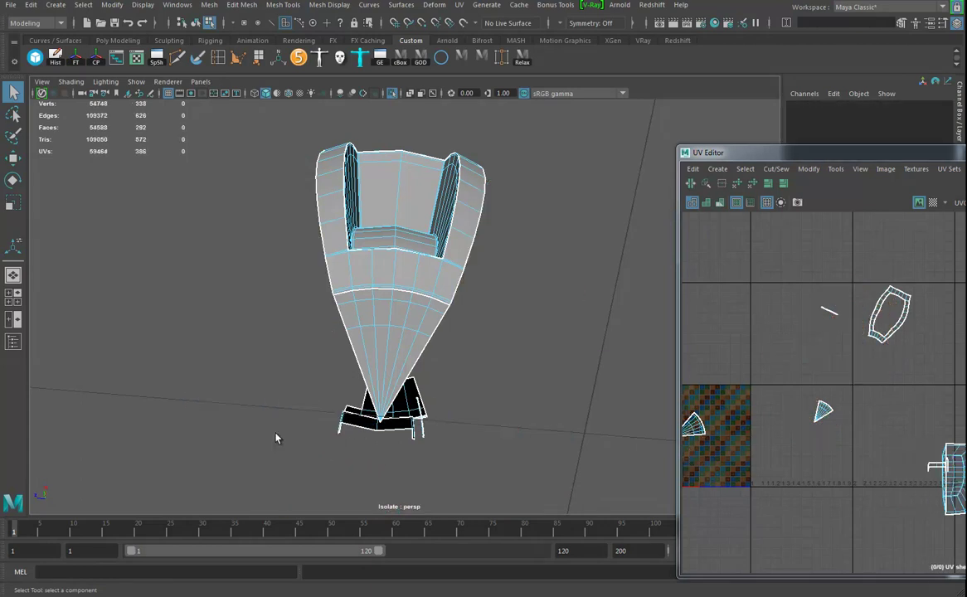
# - Delete the stray leftover faces behind the wedge, keeping only the single recessed panel section
pyautogui.doubleClick(406, 421)
pyautogui.press('Delete')
pyautogui.doubleClick(419, 412)
pyautogui.press('Delete')
pyautogui.moveTo(405, 454); pyautogui.dragTo(405, 453)
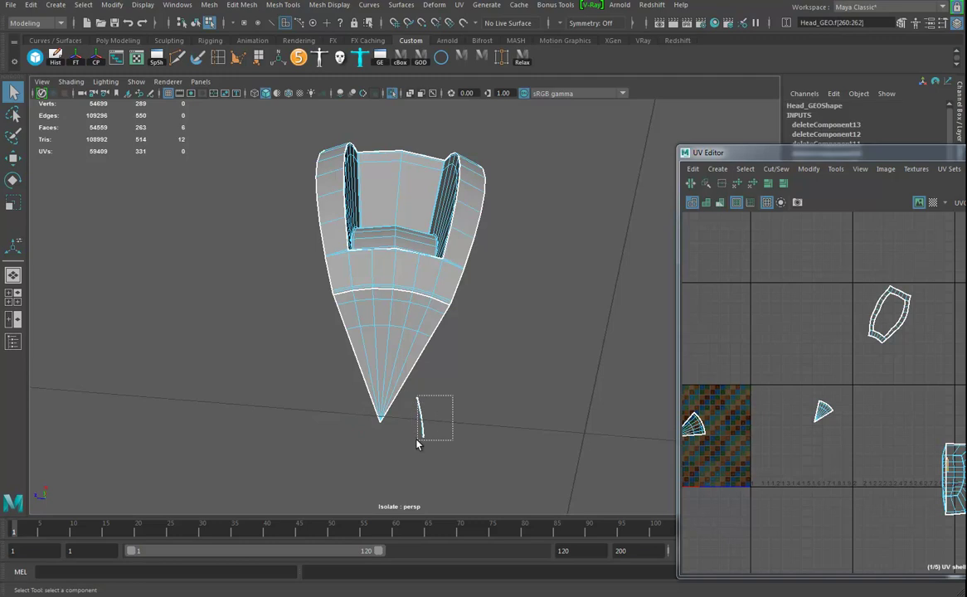
pyautogui.press('Delete')
pyautogui.keyDown('alt'); pyautogui.moveTo(491, 334); pyautogui.dragTo(446, 349); pyautogui.keyUp('alt')
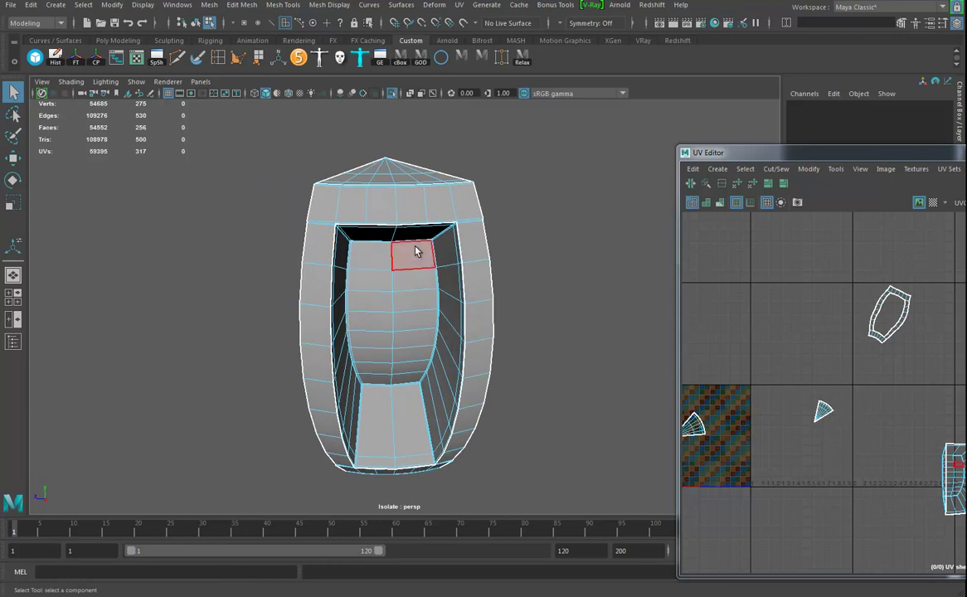
# - Select the edges along the four inner corners of the recess and cut its UVs along them
pyautogui.keyDown('alt'); pyautogui.moveTo(875, 498); pyautogui.dragTo(787, 400, button='middle'); pyautogui.keyUp('alt')
pyautogui.keyDown('alt'); pyautogui.moveTo(450, 285); pyautogui.dragTo(470, 252); pyautogui.keyUp('alt')
pyautogui.keyDown('alt'); pyautogui.moveTo(470, 251); pyautogui.dragTo(451, 210, button='right'); pyautogui.keyUp('alt')
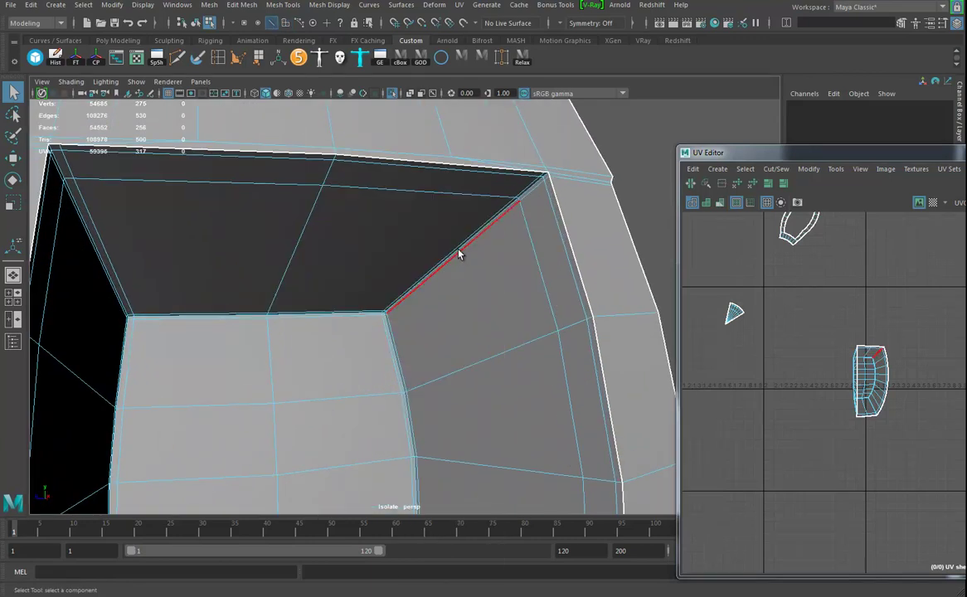
pyautogui.click(458, 254)
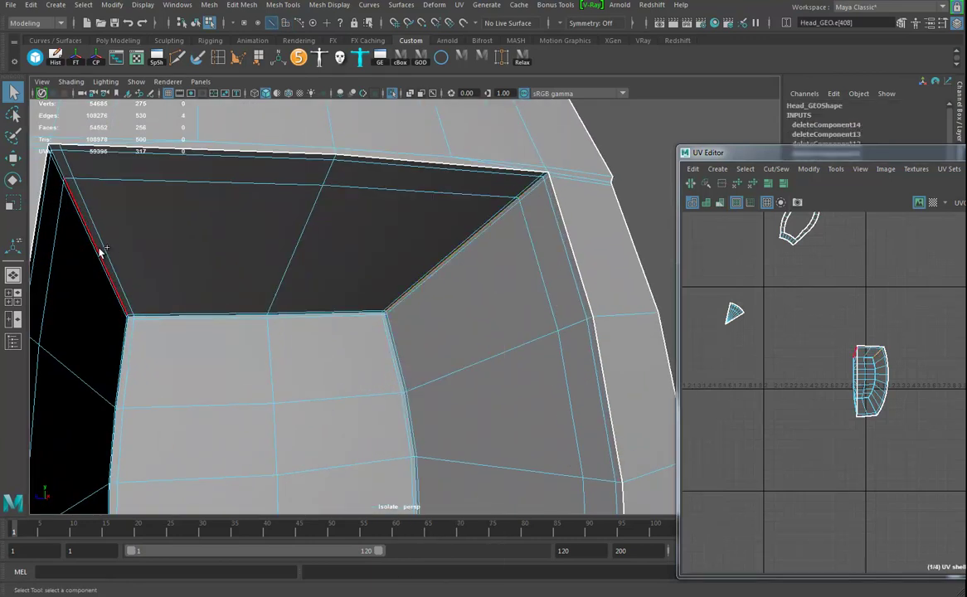
pyautogui.keyDown('alt'); pyautogui.moveTo(344, 373); pyautogui.dragTo(290, 367, button='right'); pyautogui.keyUp('alt')
pyautogui.keyDown('alt'); pyautogui.moveTo(290, 367); pyautogui.dragTo(287, 218, button='middle'); pyautogui.keyUp('alt')
pyautogui.keyDown('alt'); pyautogui.moveTo(447, 383); pyautogui.dragTo(446, 108, button='middle'); pyautogui.keyUp('alt')
pyautogui.keyDown('alt'); pyautogui.moveTo(414, 278); pyautogui.dragTo(614, 352, button='right'); pyautogui.keyUp('alt')
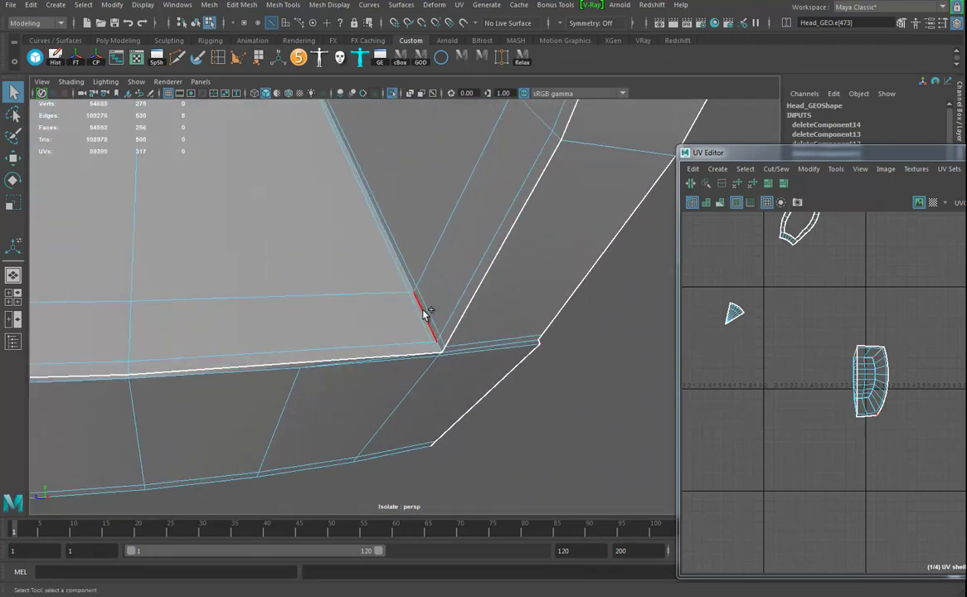
pyautogui.keyDown('alt'); pyautogui.moveTo(424, 313); pyautogui.dragTo(95, 278); pyautogui.keyUp('alt')
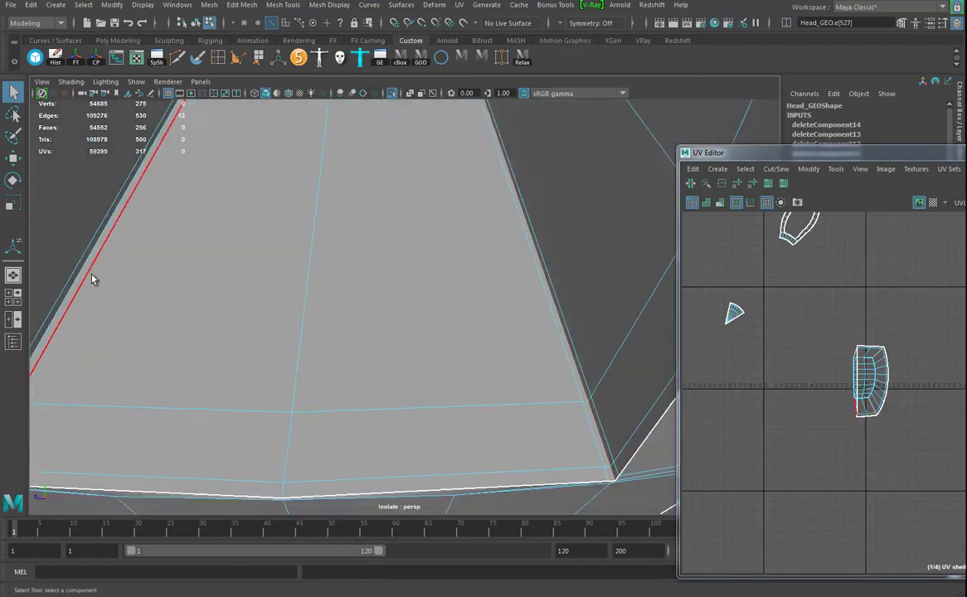
pyautogui.keyDown('shift'); pyautogui.doubleClick(80, 274); pyautogui.keyUp('shift')
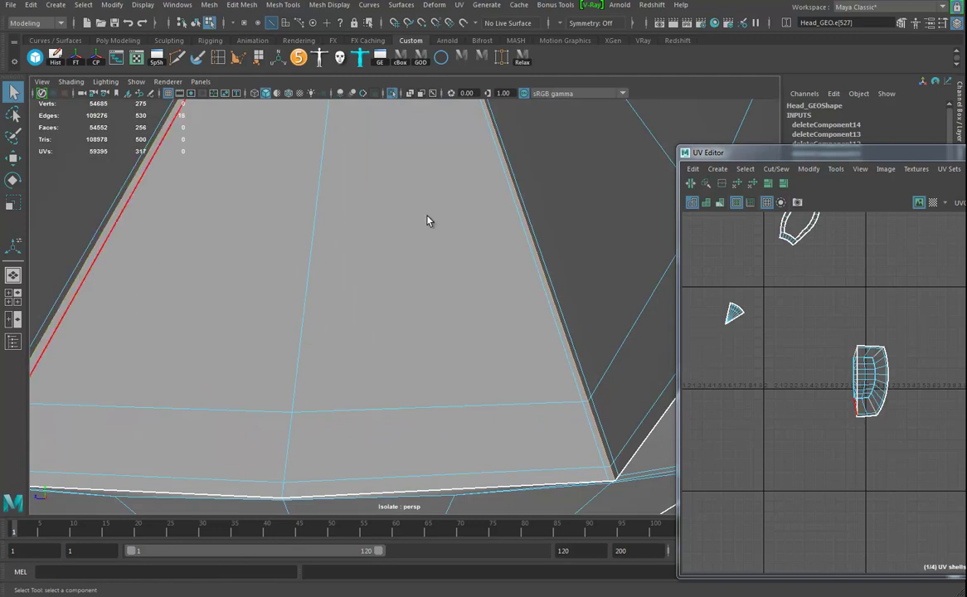
pyautogui.click(689, 183)
pyautogui.hotkey('ctrl', 'x')
# - Select the whole recess shell, unfold its UVs and show the checker texture on the panel section
pyautogui.moveTo(889, 375); pyautogui.dragTo(935, 378, button='right')
pyautogui.moveTo(933, 308); pyautogui.dragTo(839, 429)
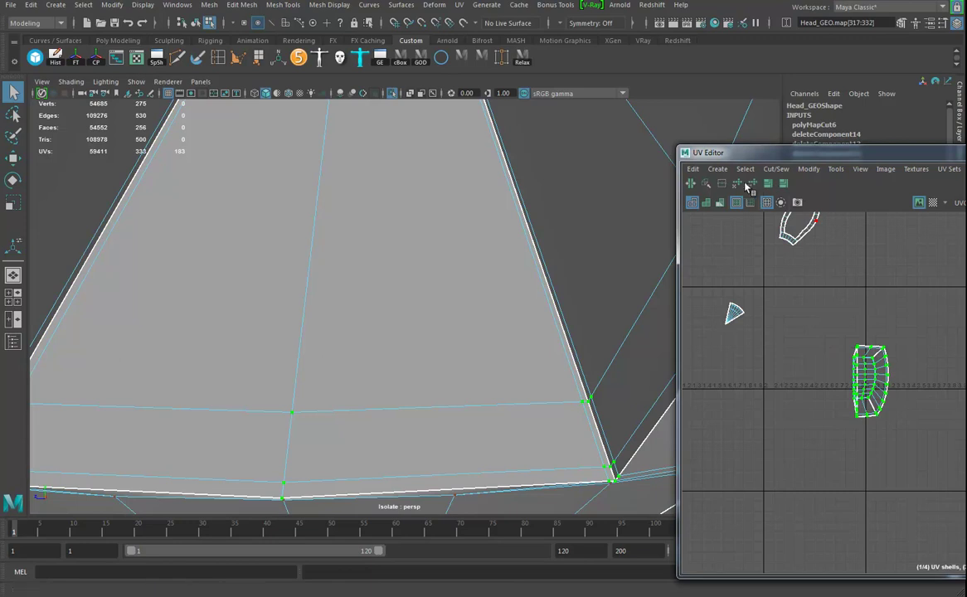
pyautogui.click(733, 184)
pyautogui.keyDown('alt'); pyautogui.moveTo(825, 385); pyautogui.dragTo(874, 399, button='middle'); pyautogui.keyUp('alt')
pyautogui.keyDown('alt'); pyautogui.moveTo(535, 350); pyautogui.dragTo(338, 335, button='right'); pyautogui.keyUp('alt')
pyautogui.keyDown('alt'); pyautogui.moveTo(338, 335); pyautogui.dragTo(372, 423, button='middle'); pyautogui.keyUp('alt')
pyautogui.press('6')
pyautogui.keyDown('alt'); pyautogui.moveTo(471, 410); pyautogui.dragTo(649, 413); pyautogui.keyUp('alt')
# - Select the UV shell of the frame around the recess, undo a trial automatic layout and unfold the shell
pyautogui.keyDown('alt'); pyautogui.moveTo(840, 397); pyautogui.dragTo(944, 460, button='middle'); pyautogui.keyUp('alt')
pyautogui.moveTo(908, 271); pyautogui.dragTo(962, 342)
pyautogui.press('f')
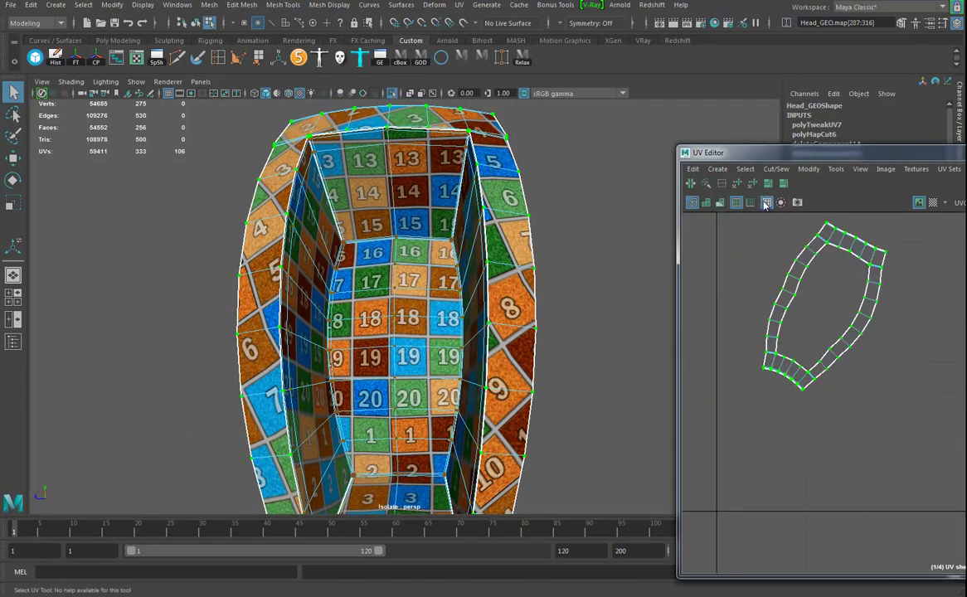
pyautogui.click(768, 184)
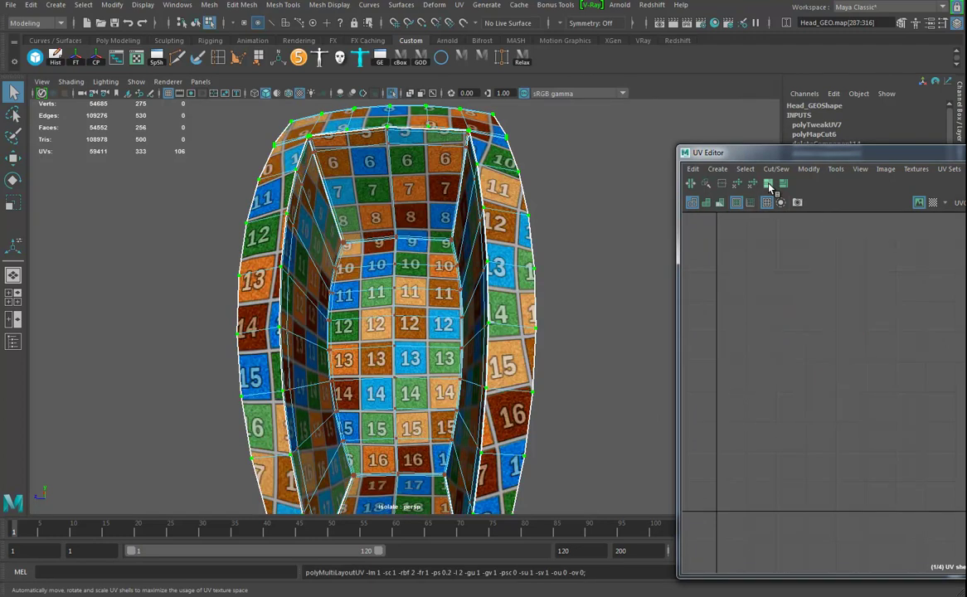
pyautogui.hotkey('ctrl', 'z')
pyautogui.click(736, 184)
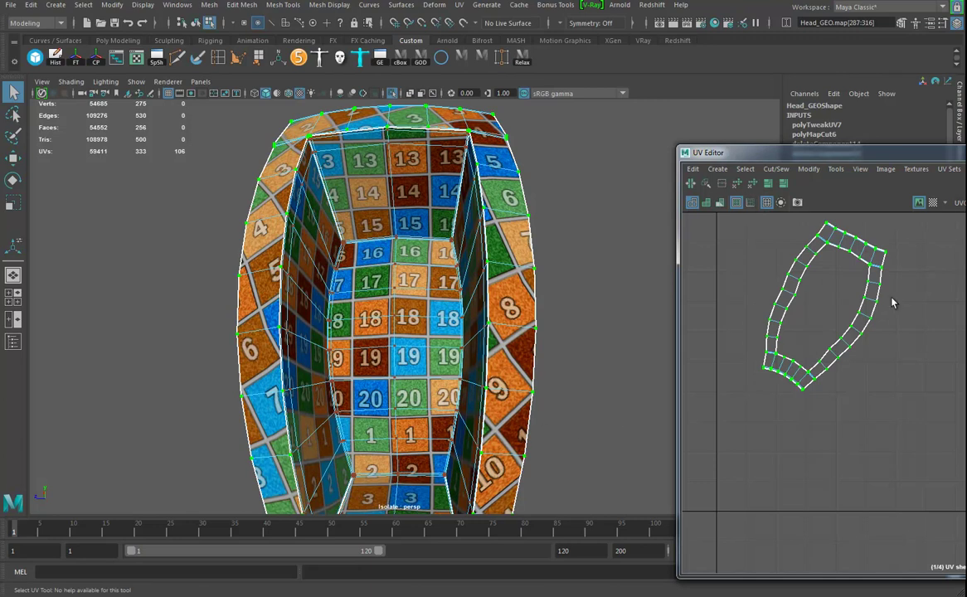
# - Reopen the UV Editor and arrange it side by side with the UV Toolkit, both fully on screen
pyautogui.click(965, 153)
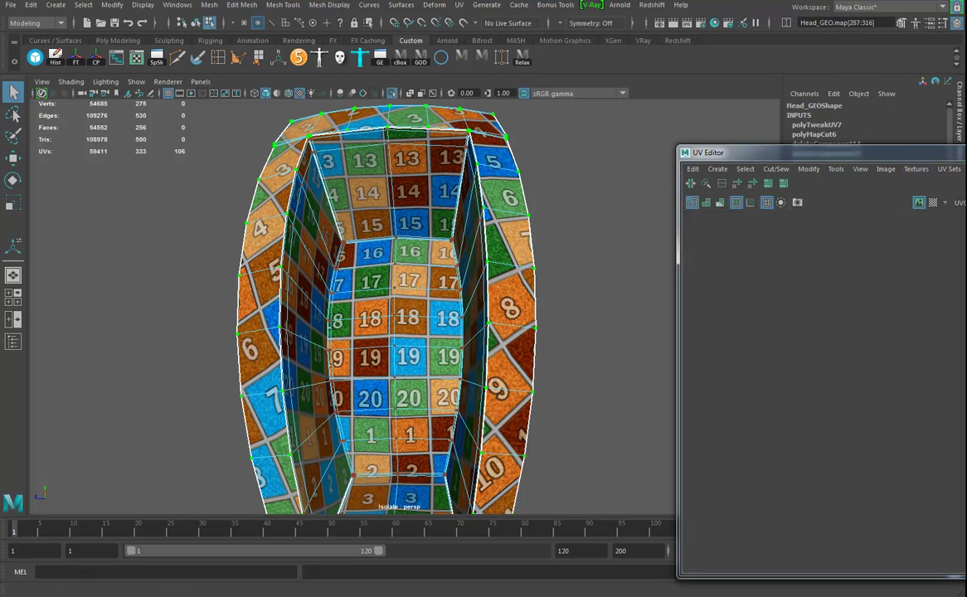
pyautogui.click(139, 60)
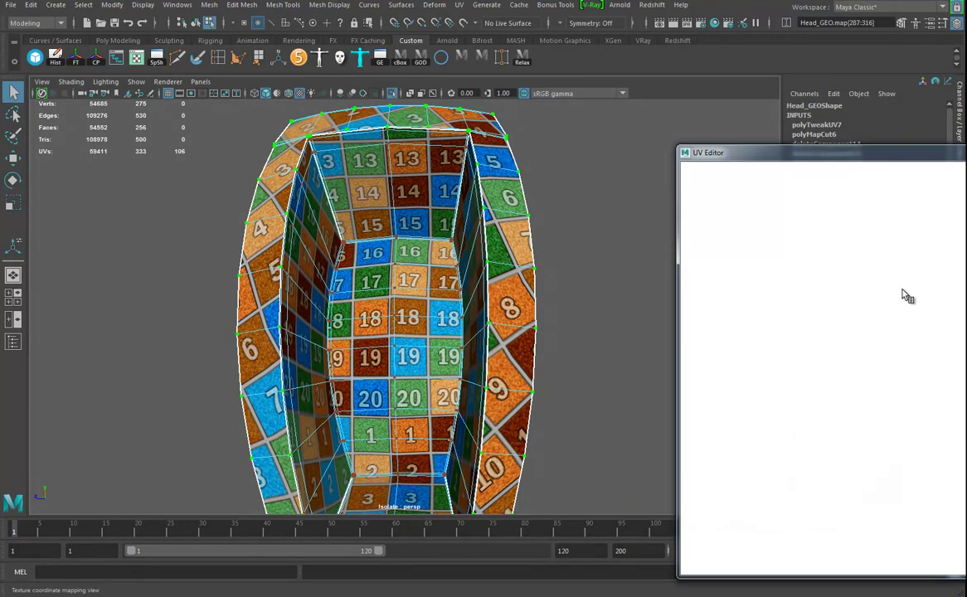
pyautogui.moveTo(839, 157); pyautogui.dragTo(452, 124)
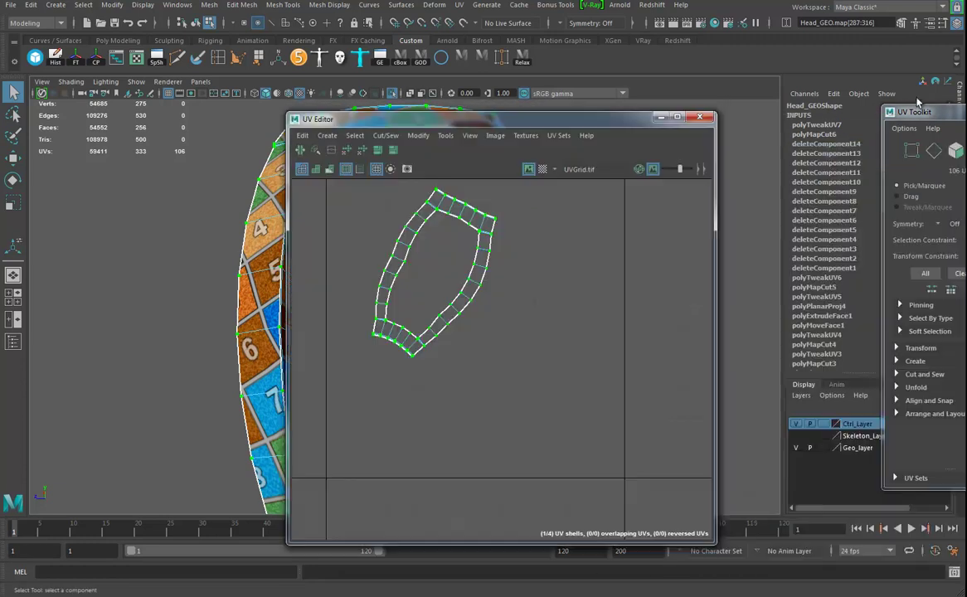
pyautogui.moveTo(927, 118); pyautogui.dragTo(773, 127)
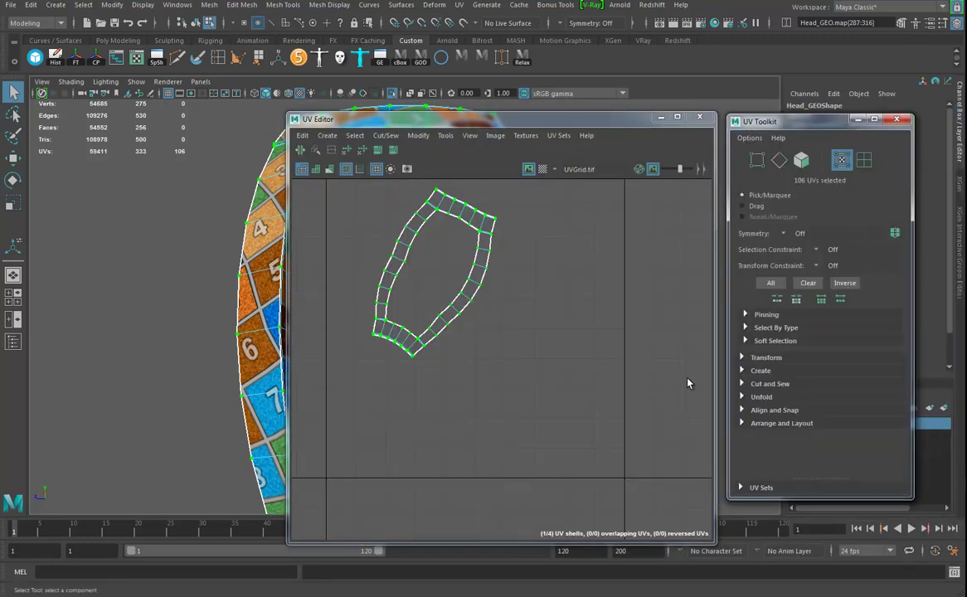
# - Brush around the frame's UV shell with the Unfold Tool to relax its distortion
pyautogui.click(747, 398)
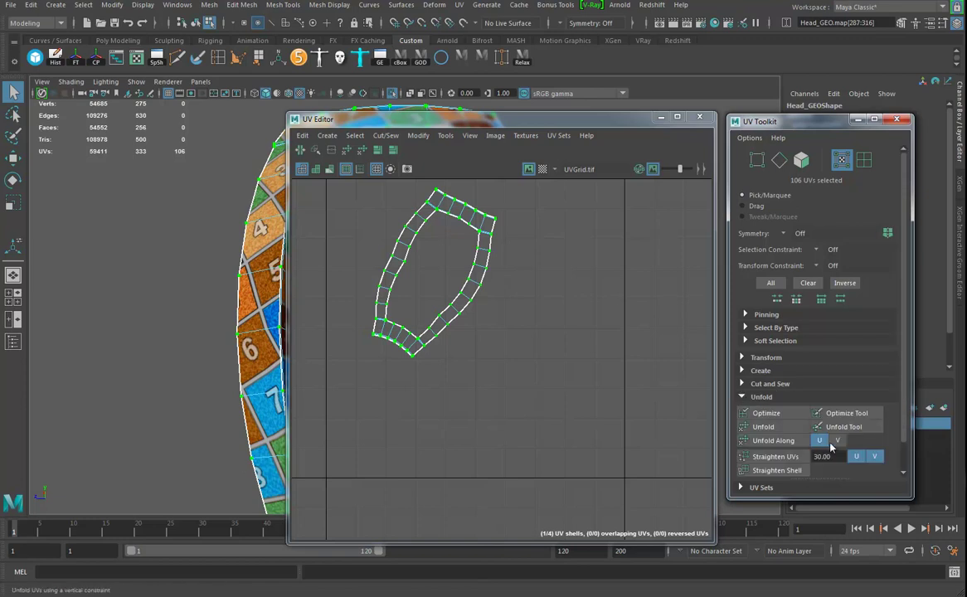
pyautogui.click(844, 426)
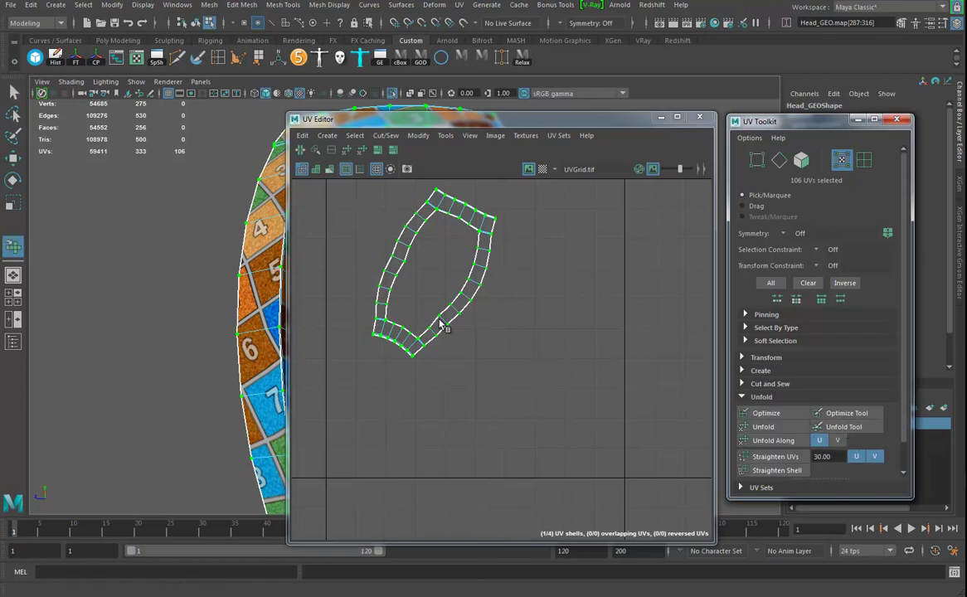
pyautogui.keyDown('alt'); pyautogui.moveTo(460, 330); pyautogui.dragTo(514, 398, button='middle'); pyautogui.keyUp('alt')
pyautogui.moveTo(524, 339)
pyautogui.mouseDown()
pyautogui.moveTo(443, 345)
pyautogui.moveTo(443, 319)
pyautogui.moveTo(455, 337)
pyautogui.mouseUp()
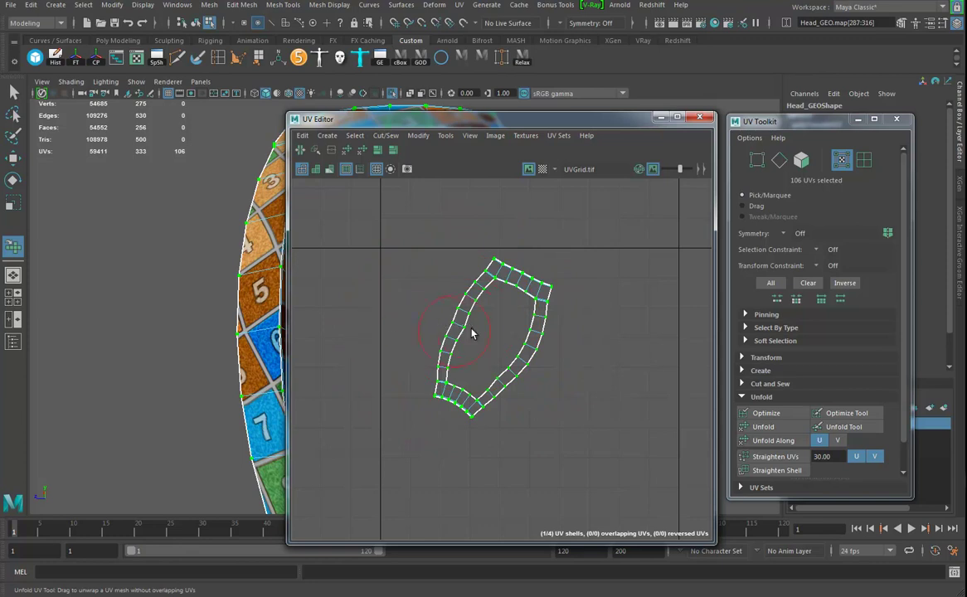
pyautogui.moveTo(463, 321)
pyautogui.mouseDown()
pyautogui.moveTo(454, 277)
pyautogui.moveTo(445, 356)
pyautogui.moveTo(509, 394)
pyautogui.moveTo(536, 334)
pyautogui.moveTo(533, 302)
pyautogui.moveTo(451, 354)
pyautogui.mouseUp()
pyautogui.moveTo(464, 312)
pyautogui.mouseDown()
pyautogui.moveTo(463, 330)
pyautogui.moveTo(498, 274)
pyautogui.moveTo(523, 265)
pyautogui.moveTo(510, 270)
pyautogui.moveTo(515, 381)
pyautogui.mouseUp()
pyautogui.moveTo(470, 412); pyautogui.dragTo(433, 371)
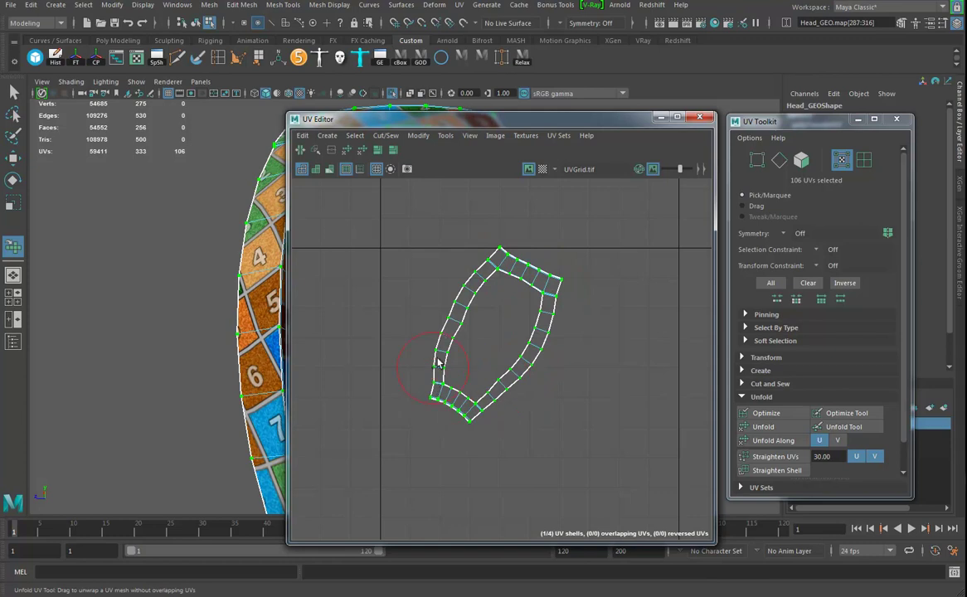
pyautogui.moveTo(453, 305); pyautogui.dragTo(489, 265)
# - Close both UV windows, return to object mode and examine the checker texture on the panel section from another angle
pyautogui.click(698, 120)
pyautogui.click(897, 120)
pyautogui.keyDown('alt'); pyautogui.moveTo(440, 331); pyautogui.dragTo(489, 333); pyautogui.keyUp('alt')
pyautogui.click(13, 160)
pyautogui.moveTo(473, 175); pyautogui.dragTo(512, 155, button='right')
pyautogui.keyDown('alt'); pyautogui.moveTo(500, 315); pyautogui.dragTo(412, 348, button='right'); pyautogui.keyUp('alt')
pyautogui.keyDown('alt'); pyautogui.moveTo(412, 347); pyautogui.dragTo(352, 340); pyautogui.keyUp('alt')
# - Reopen the UV Editor without the UV Toolkit and place it clear of the panel section in the viewport
pyautogui.click(117, 56)
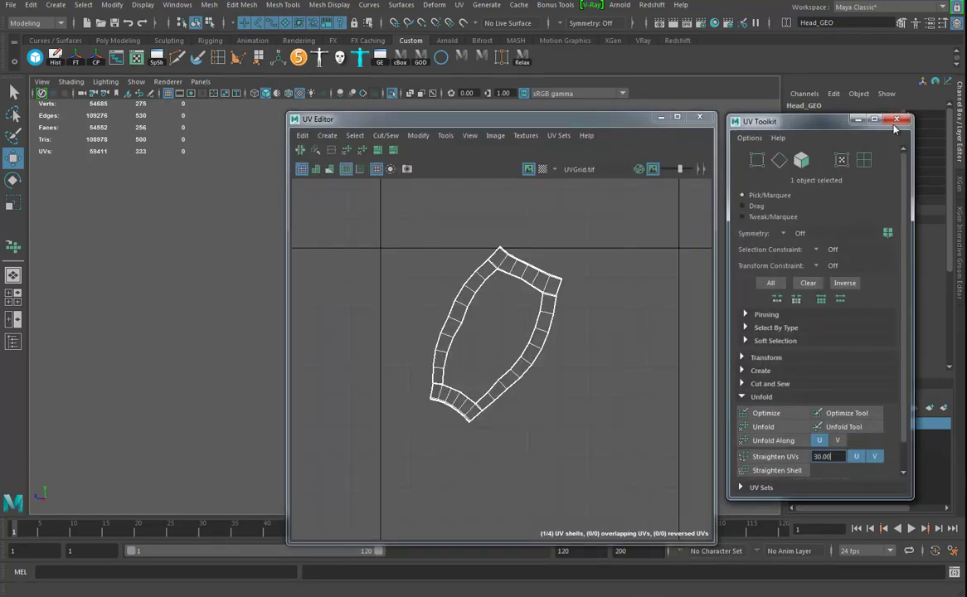
pyautogui.click(895, 120)
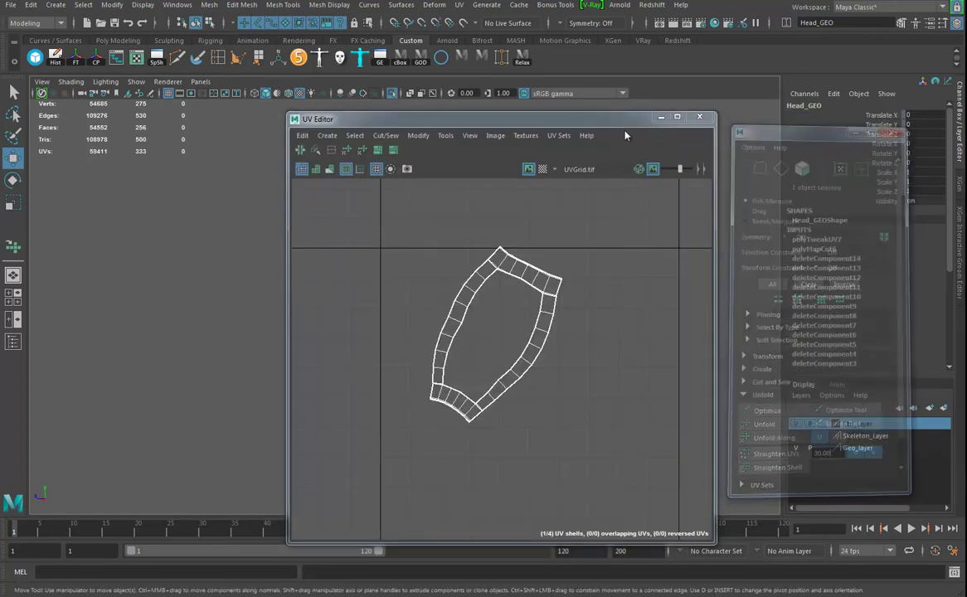
pyautogui.moveTo(603, 122); pyautogui.dragTo(810, 124)
# - Select the UVs of all the panel section's shells and lay them out automatically within the 0–1 UV tile
pyautogui.keyDown('alt'); pyautogui.moveTo(352, 317); pyautogui.dragTo(298, 242); pyautogui.keyUp('alt')
pyautogui.scroll(-5, 700, 332)
pyautogui.moveTo(696, 358); pyautogui.dragTo(748, 357, button='right')
pyautogui.moveTo(521, 245); pyautogui.dragTo(829, 491)
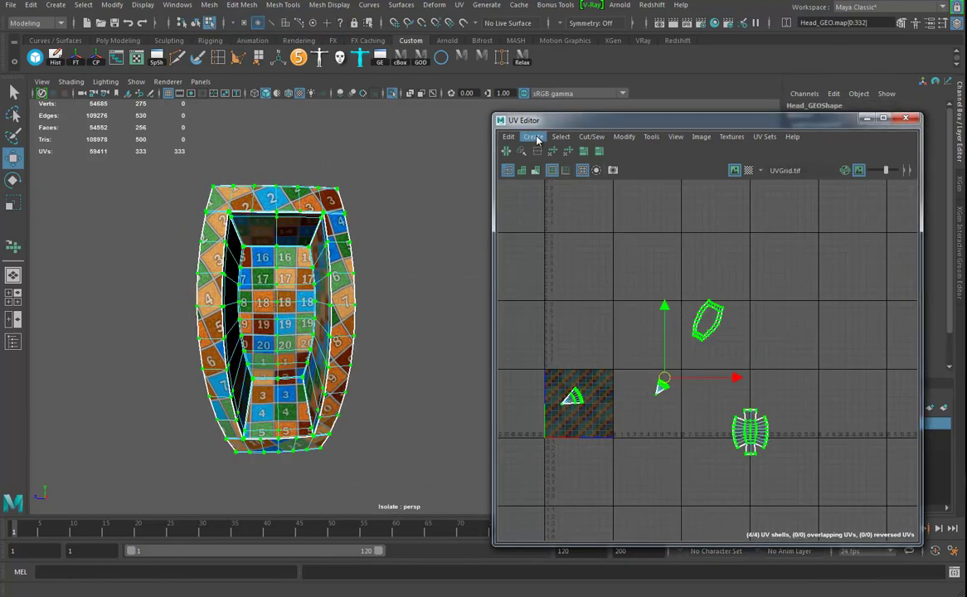
pyautogui.click(582, 151)
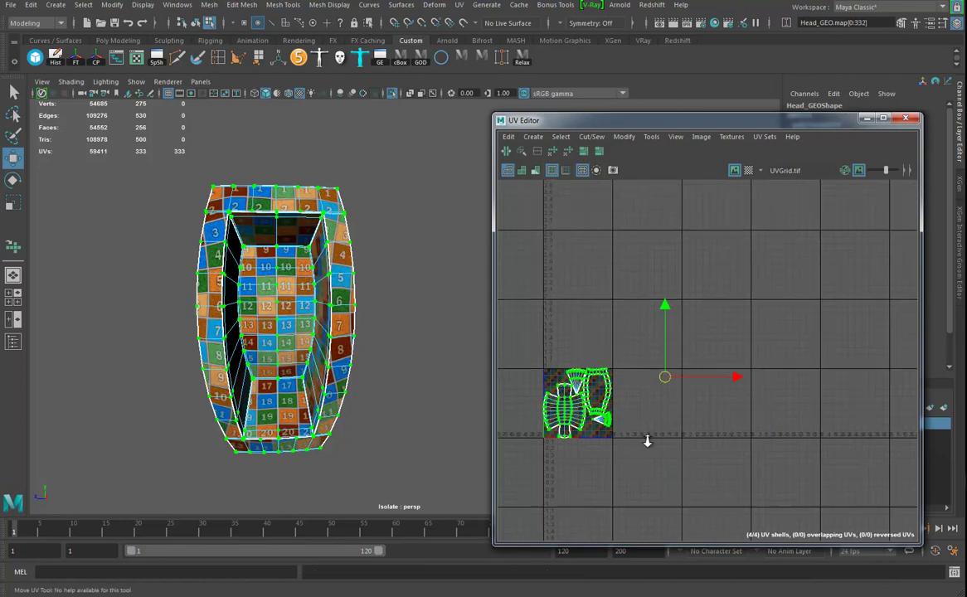